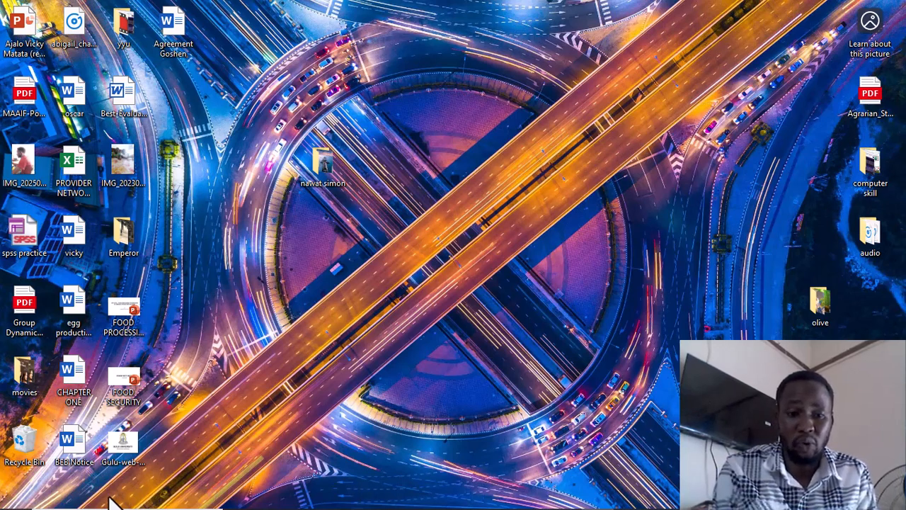
Start Word and create a blank document.
{"action": "mouse_move", "coordinate": [86, 498]}
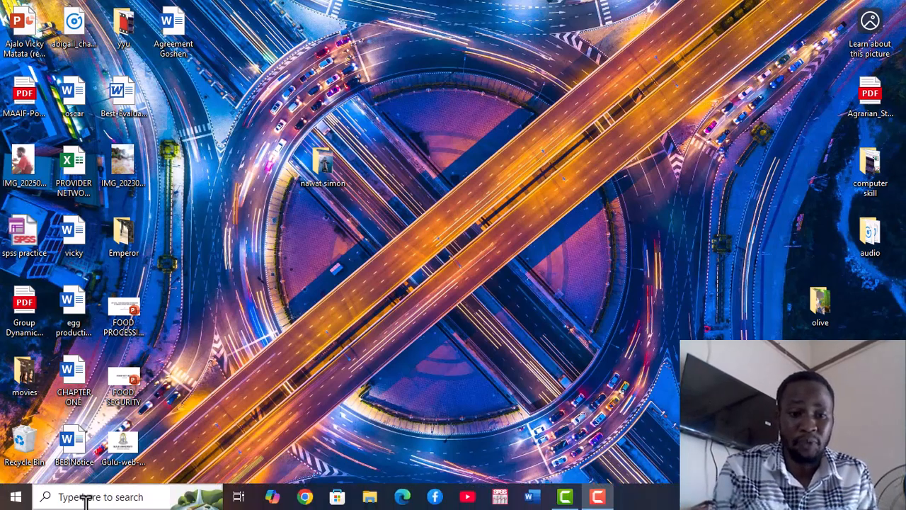
{"action": "left_click", "coordinate": [15, 497]}
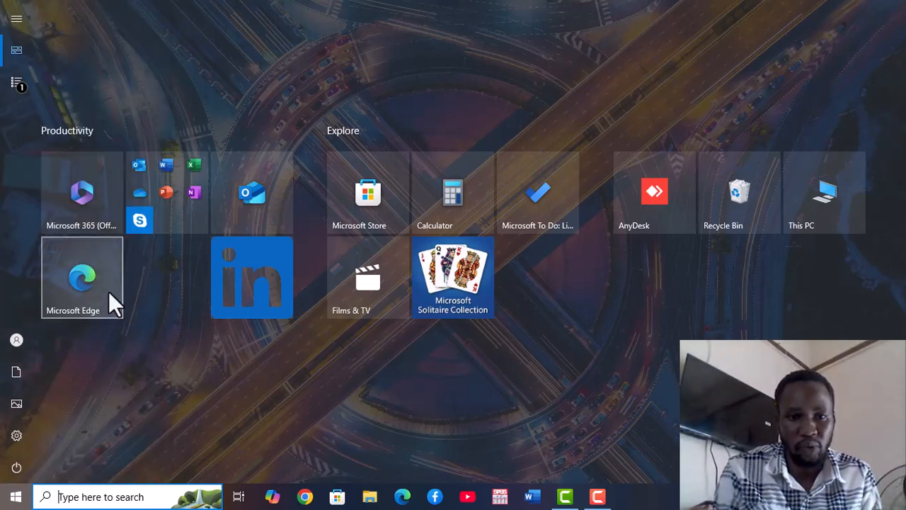
{"action": "left_click", "coordinate": [165, 166]}
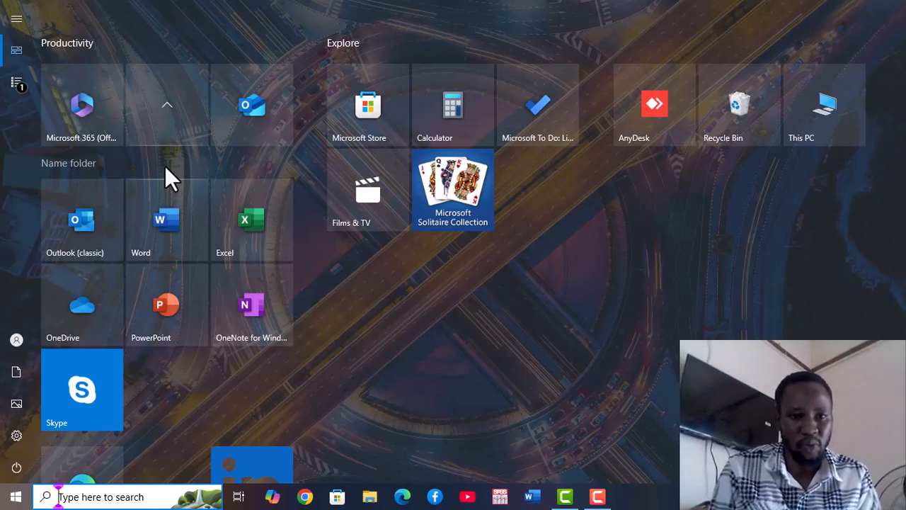
{"action": "left_click", "coordinate": [165, 216]}
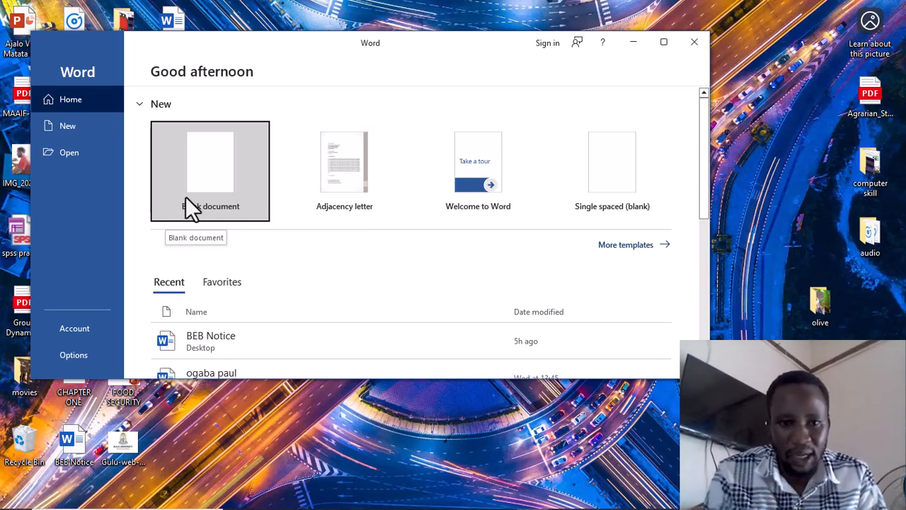
{"action": "left_click", "coordinate": [185, 196]}
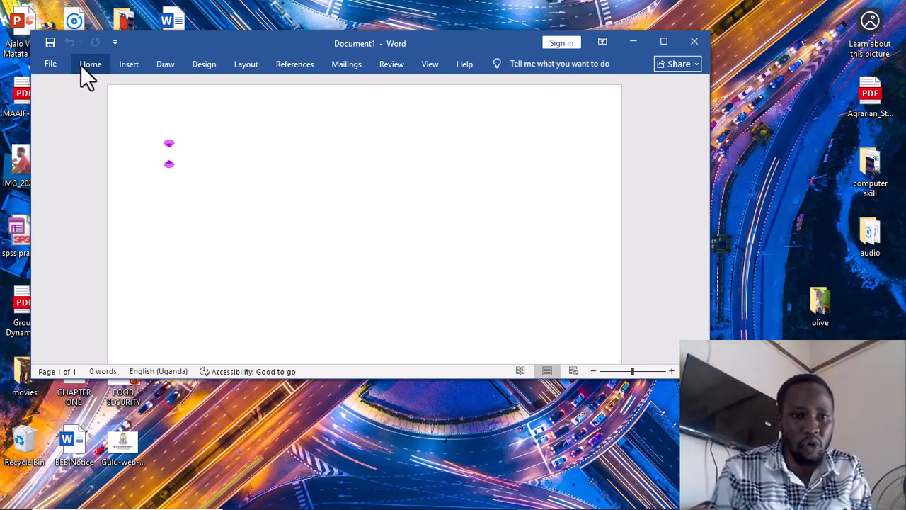
{"action": "left_click", "coordinate": [48, 64]}
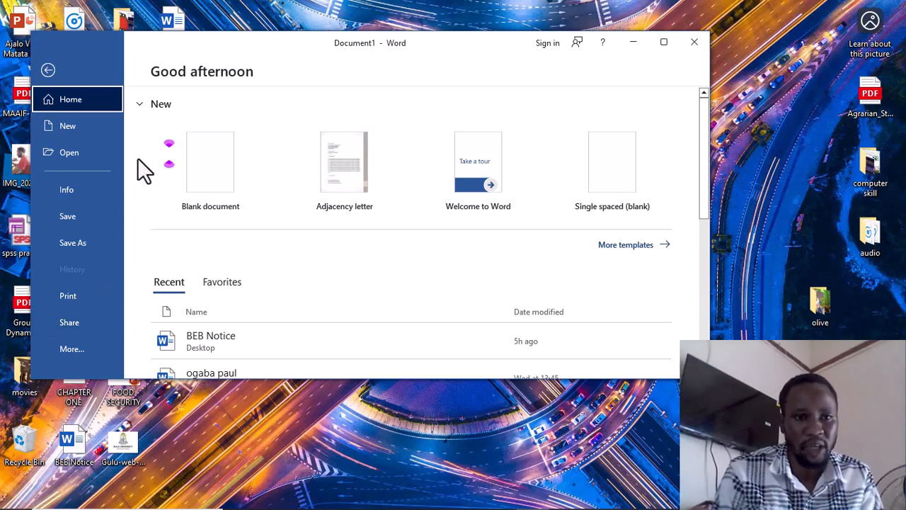
{"action": "left_click", "coordinate": [48, 71]}
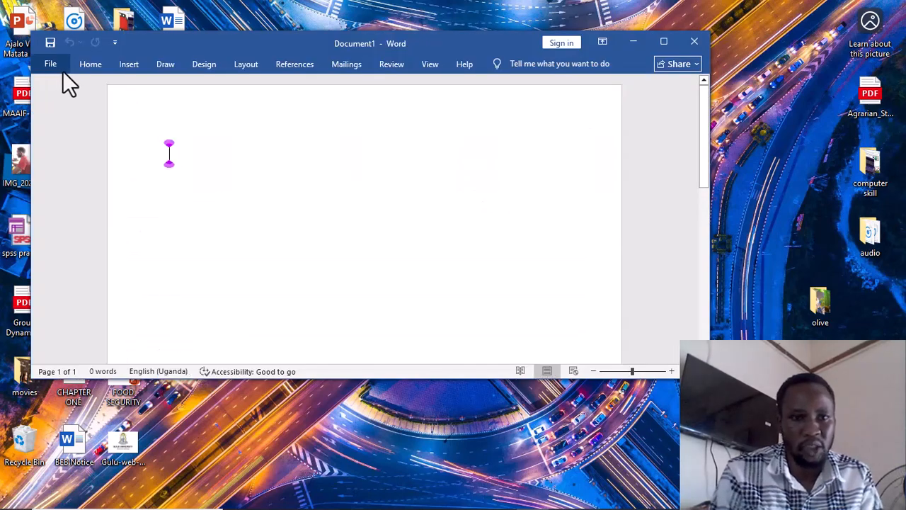
{"action": "left_click", "coordinate": [85, 65]}
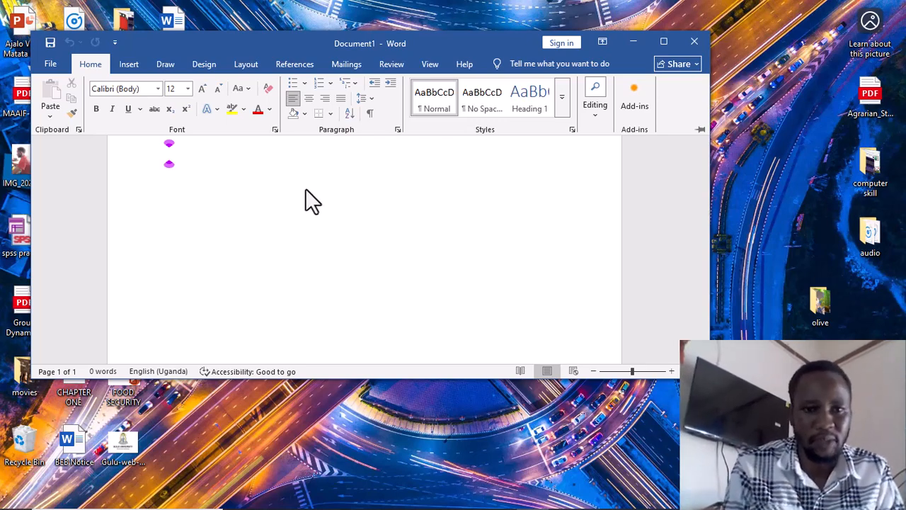
{"action": "key", "text": "ctrl+F1"}
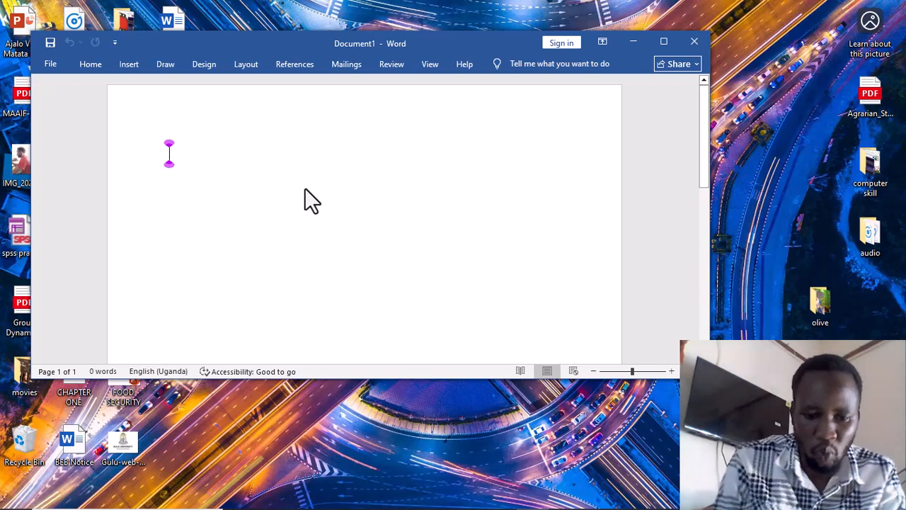
Write the line "Welcome to youtube channel my lovely viewers" at the start of the blank document.
{"action": "type", "text": "welcom"}
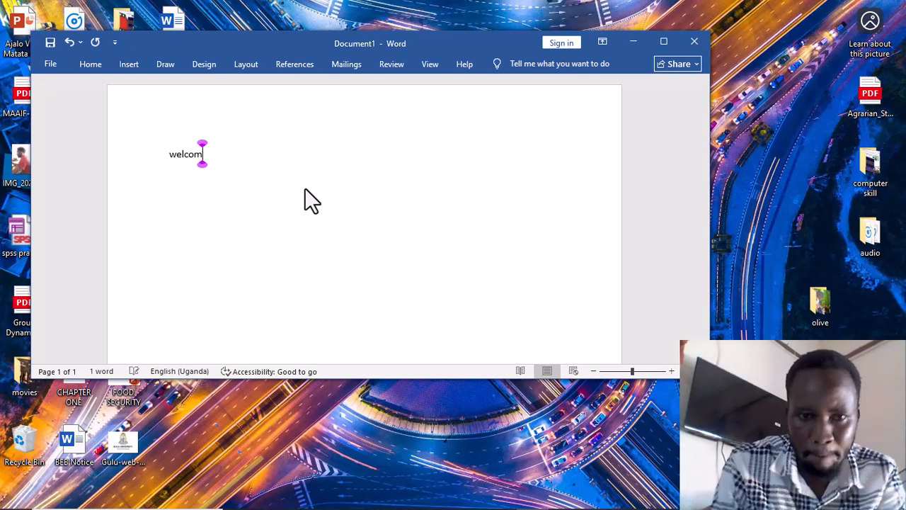
{"action": "type", "text": "e t"}
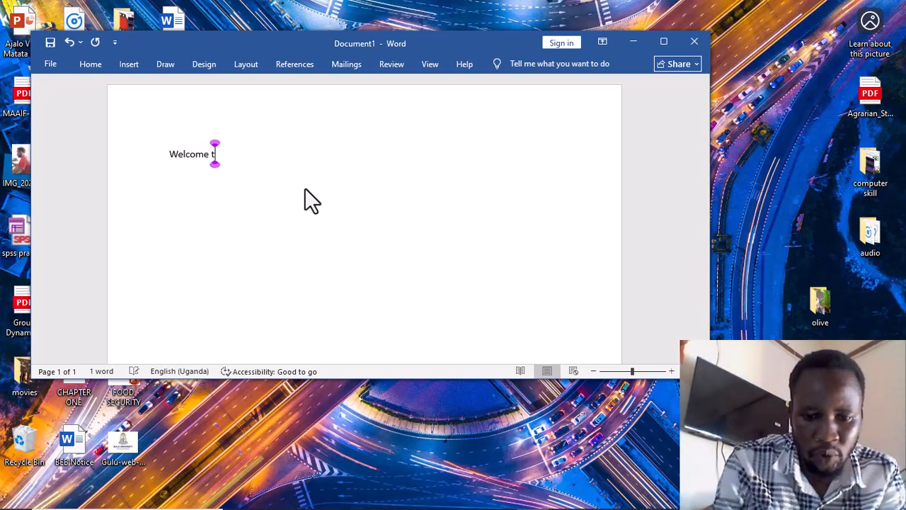
{"action": "type", "text": "o you"}
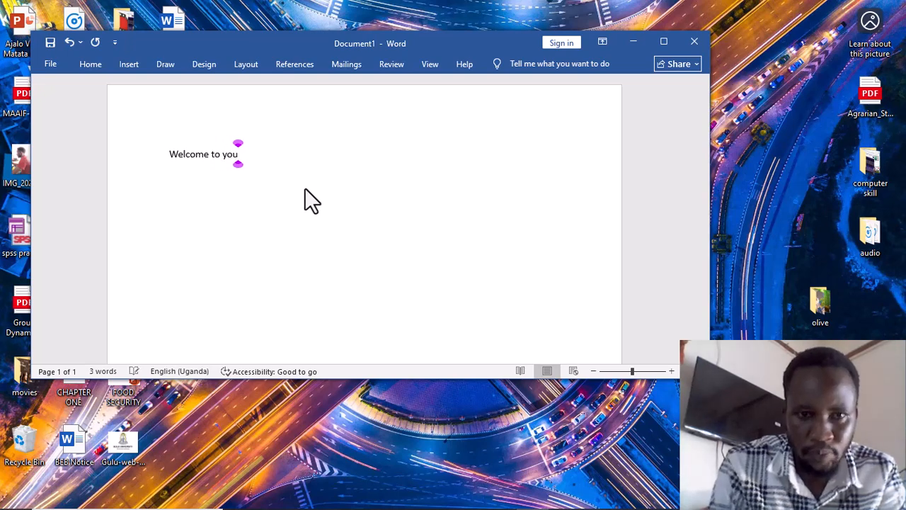
{"action": "type", "text": "tug"}
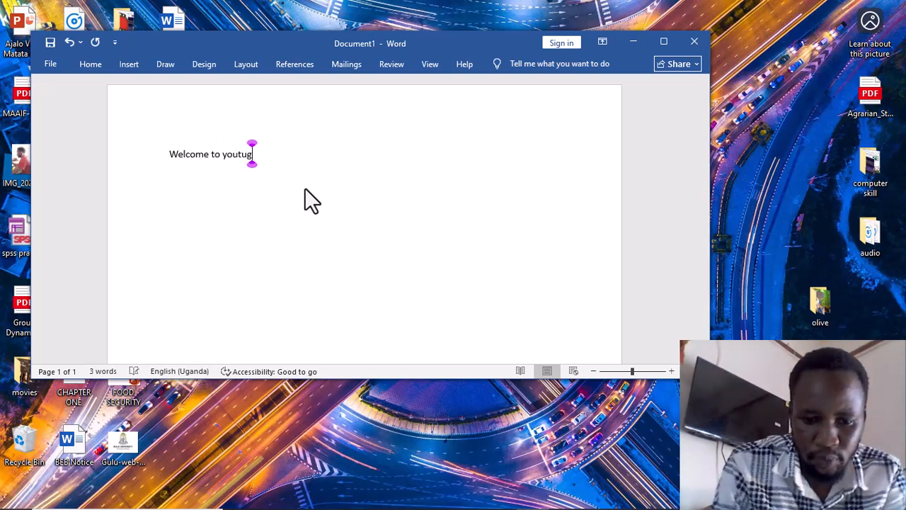
{"action": "key", "text": "BackSpace"}
{"action": "type", "text": "br"}
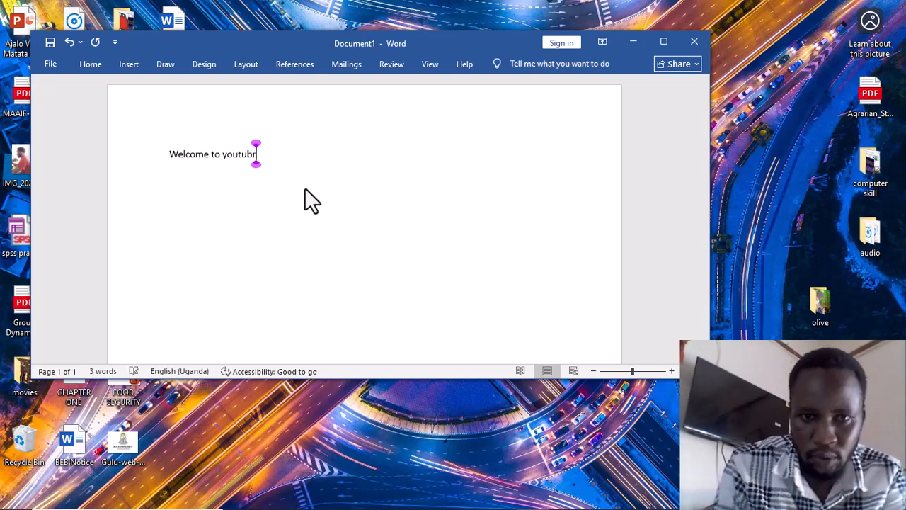
{"action": "key", "text": "BackSpace"}
{"action": "type", "text": "e"}
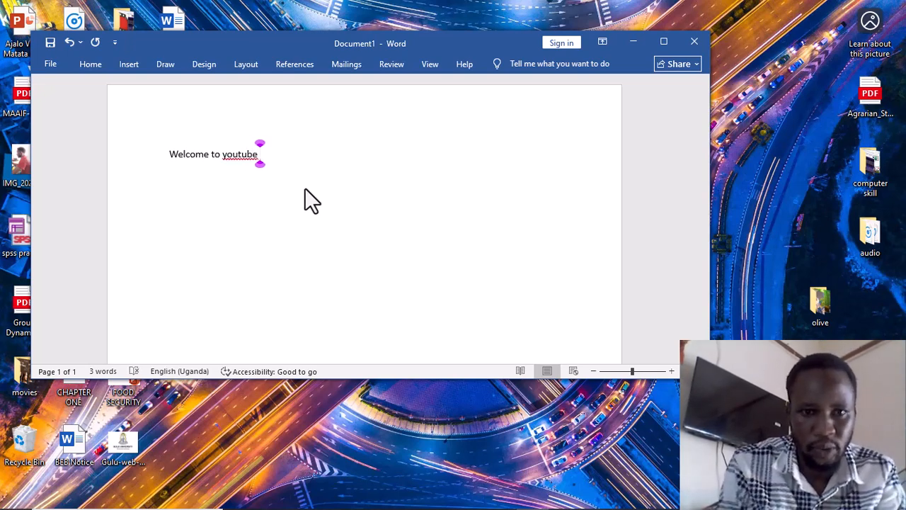
{"action": "type", "text": " ch"}
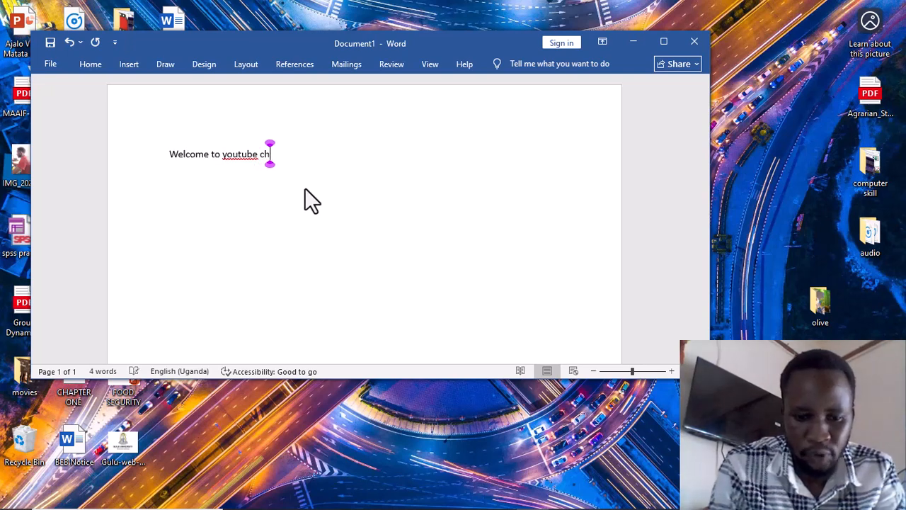
{"action": "type", "text": "anne"}
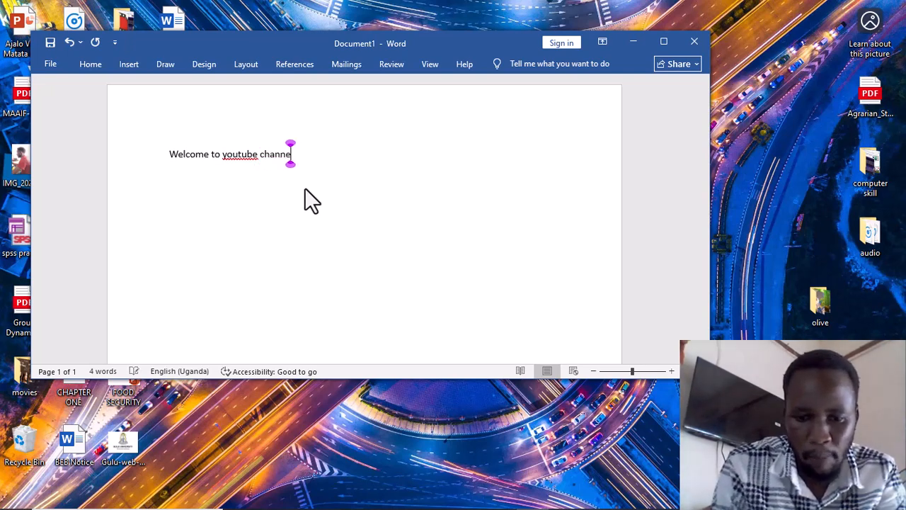
{"action": "type", "text": "l "}
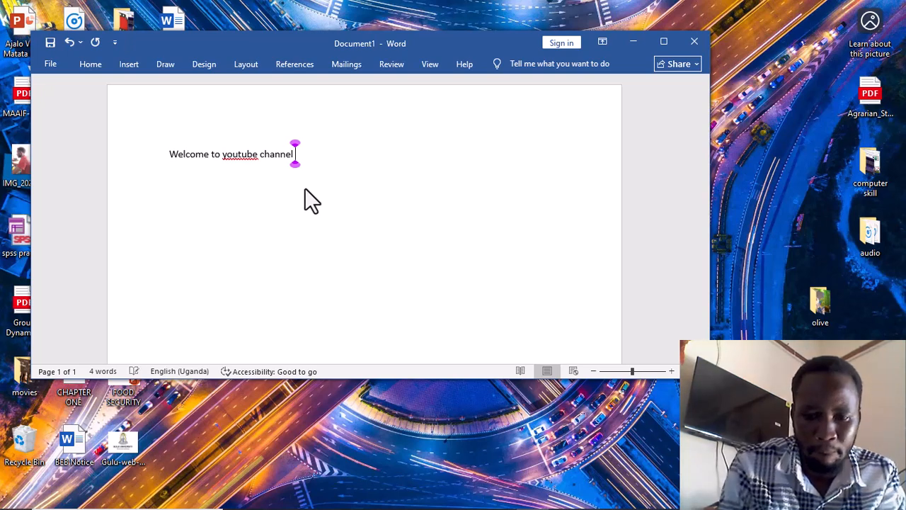
{"action": "type", "text": "my "}
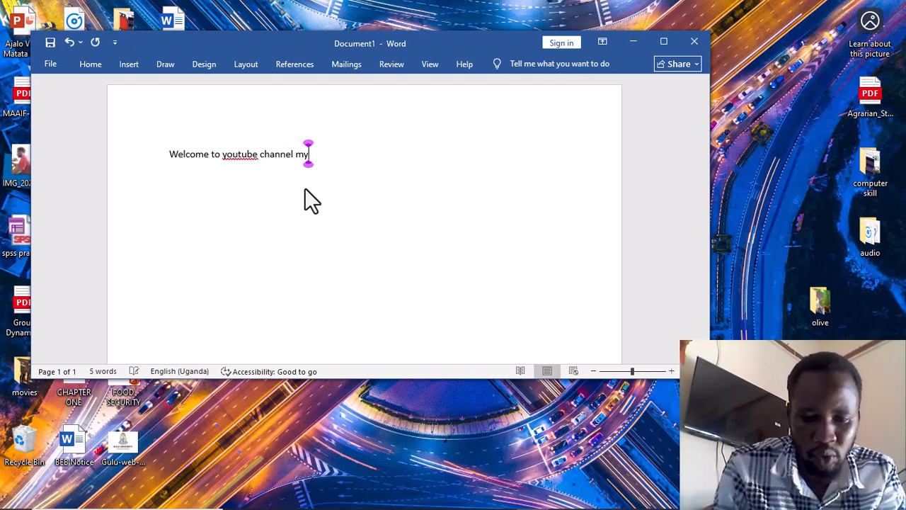
{"action": "type", "text": "lo"}
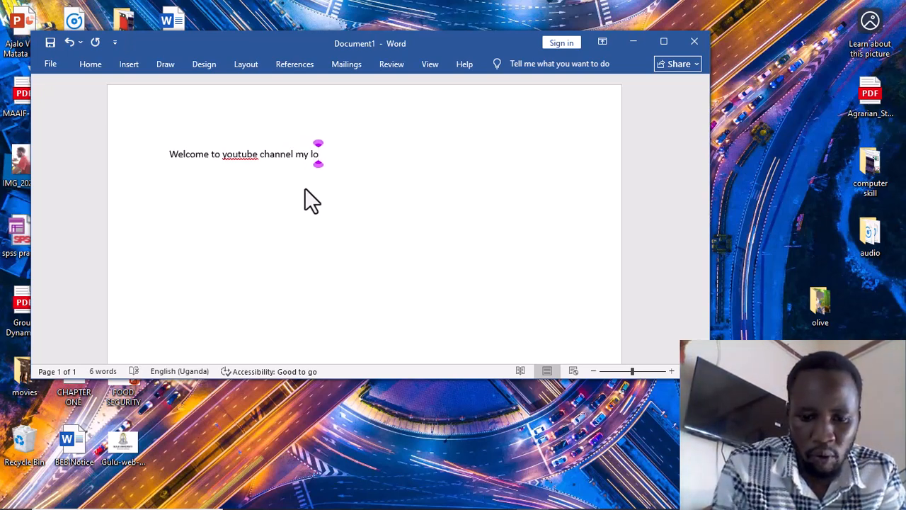
{"action": "type", "text": "vely"}
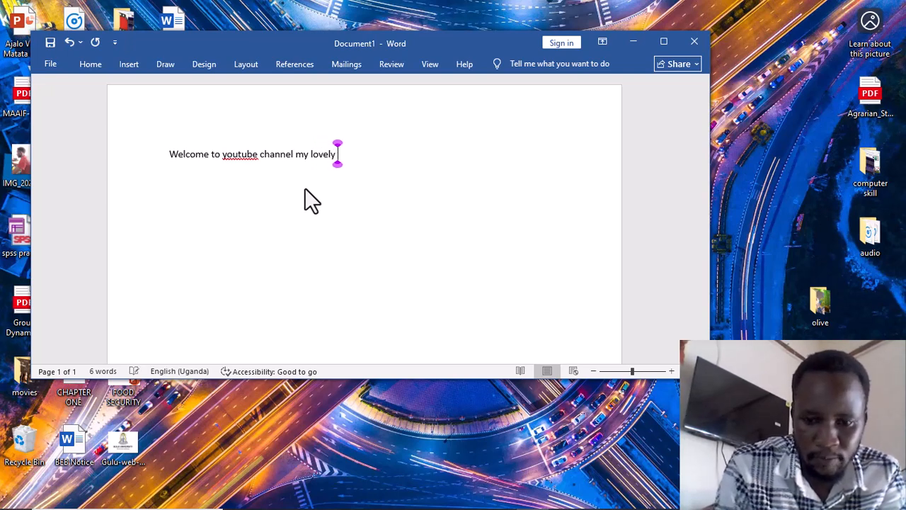
{"action": "type", "text": " vi"}
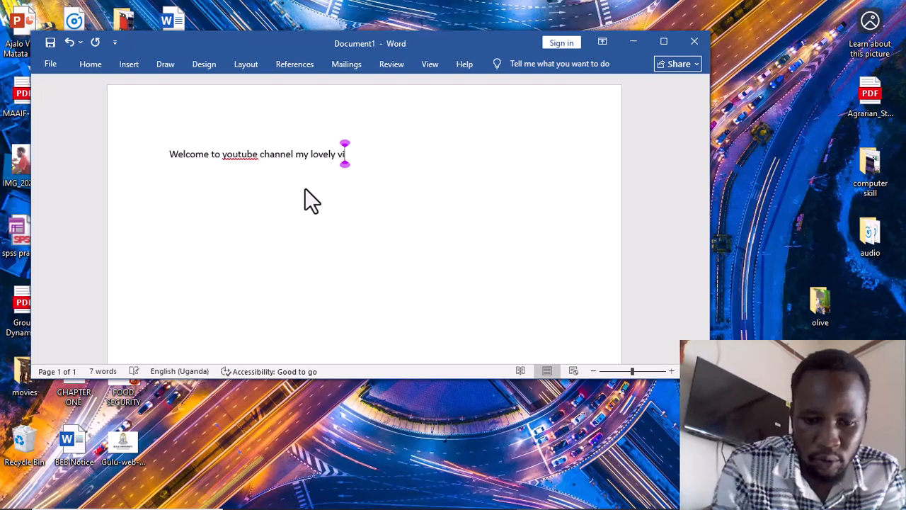
{"action": "type", "text": "ew"}
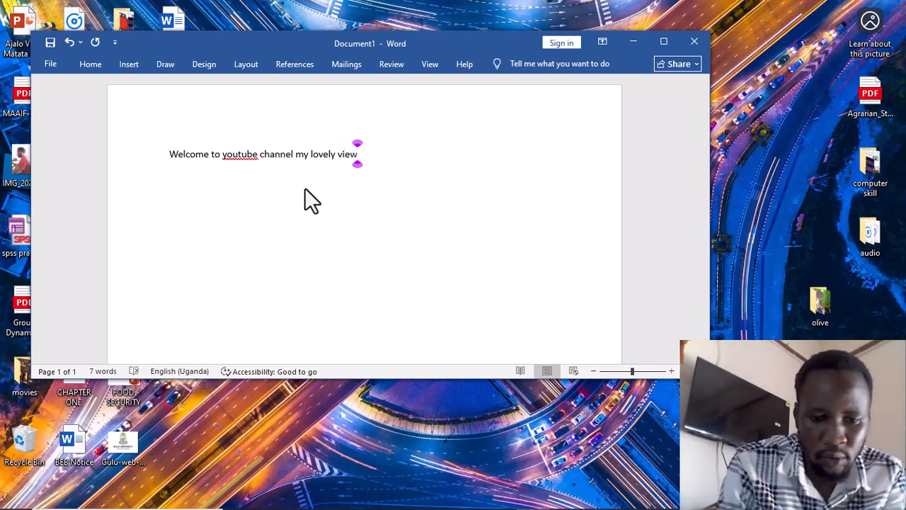
{"action": "type", "text": "ers"}
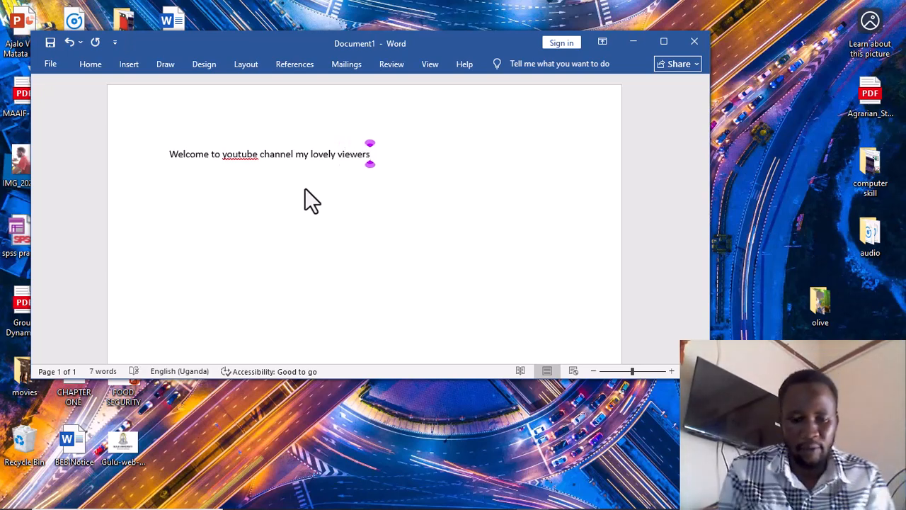
Correct the flagged word "youtube" to the suggested spelling "YouTube".
{"action": "right_click", "coordinate": [252, 161]}
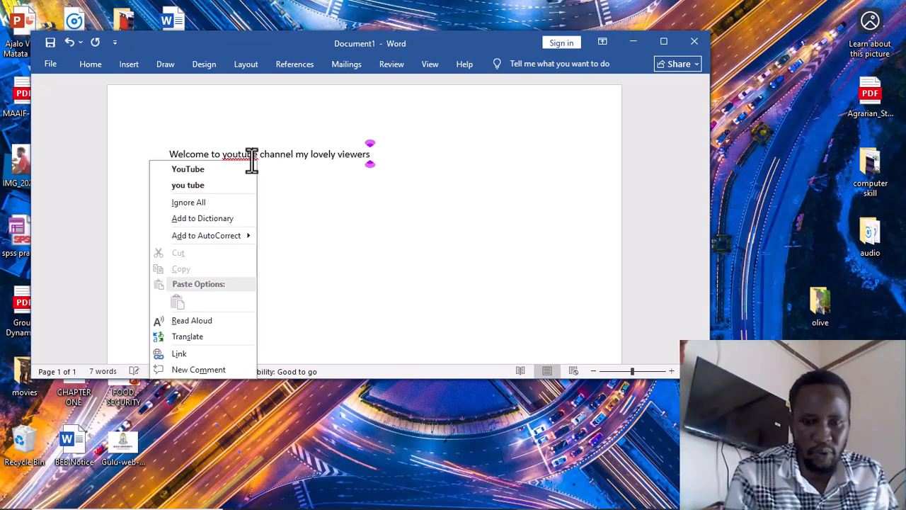
{"action": "left_click", "coordinate": [213, 168]}
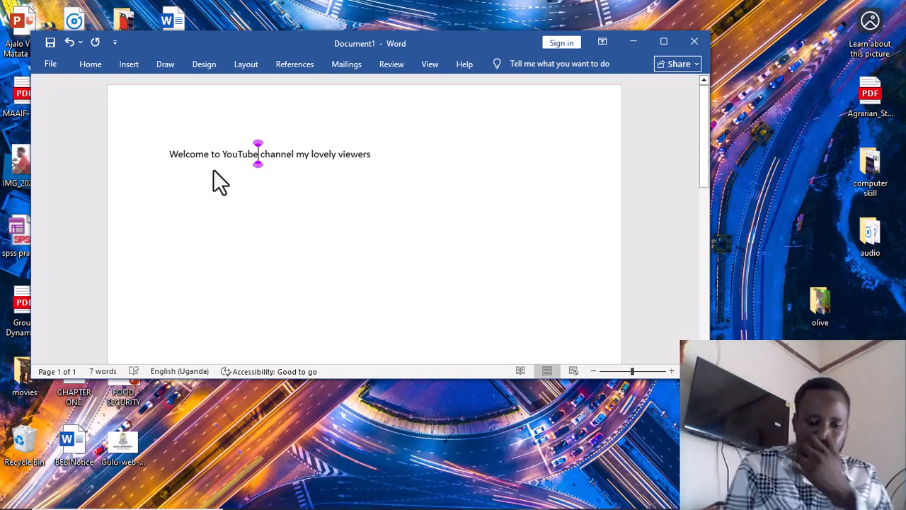
Select the whole welcome sentence and make it bold, italic and underlined.
{"action": "left_click", "coordinate": [369, 155]}
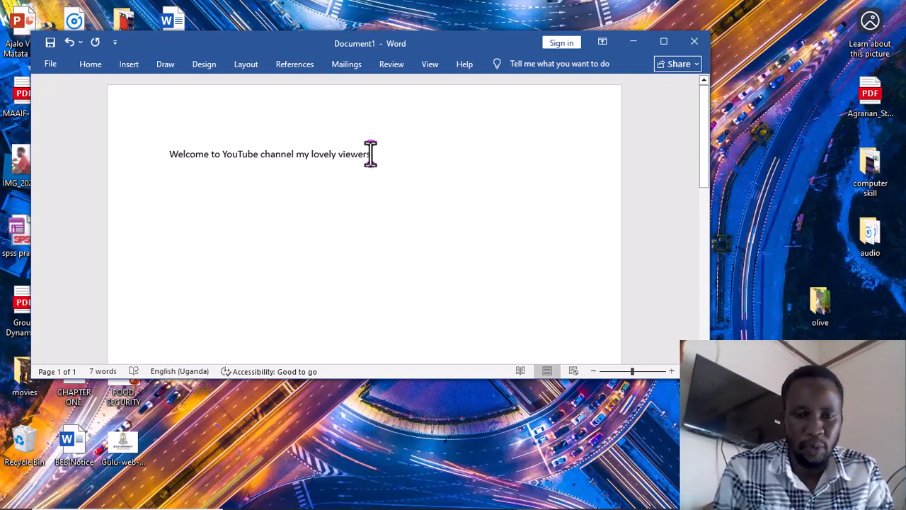
{"action": "left_click_drag", "start_coordinate": [370, 155], "coordinate": [199, 159]}
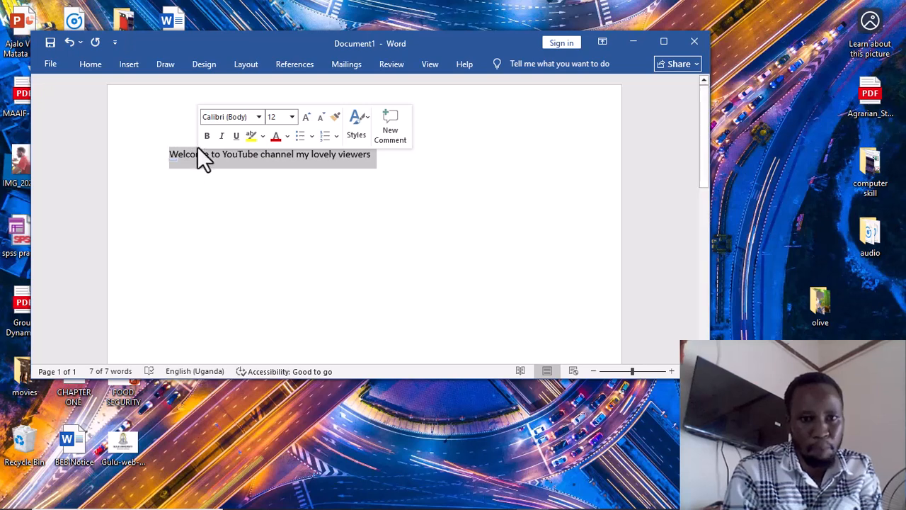
{"action": "left_click", "coordinate": [206, 136]}
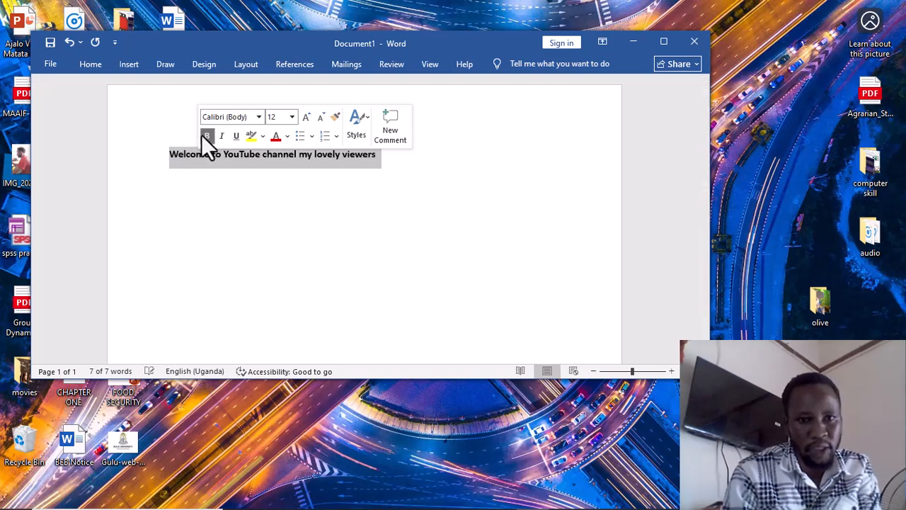
{"action": "left_click", "coordinate": [220, 137]}
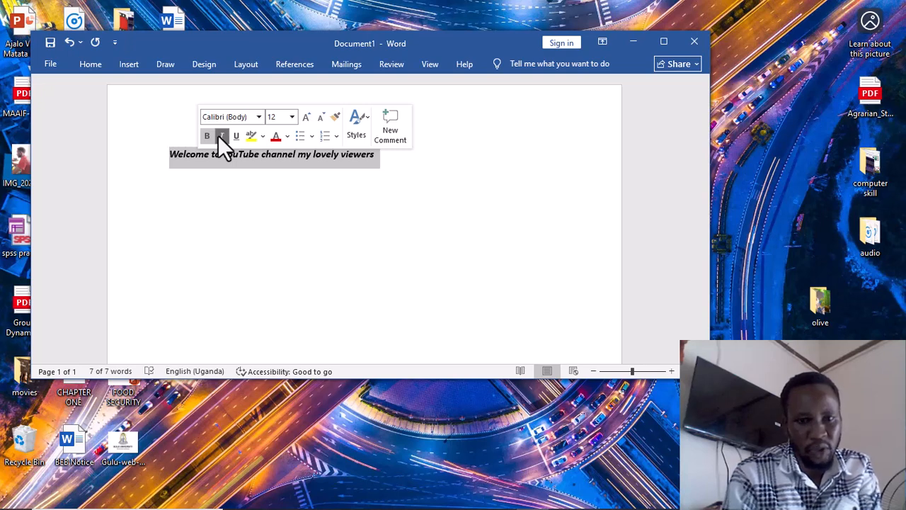
{"action": "left_click", "coordinate": [237, 136]}
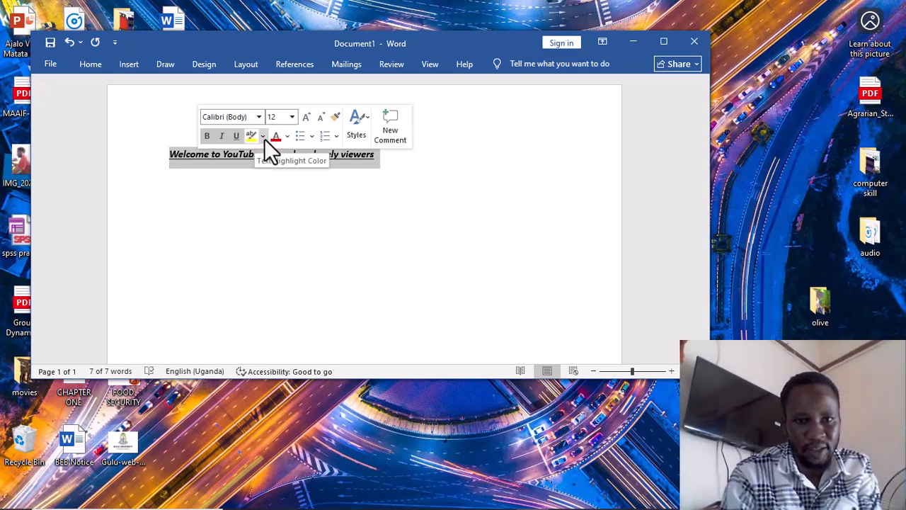
Set the font colour of the selected welcome sentence to green from the additional colours.
{"action": "left_click", "coordinate": [263, 139]}
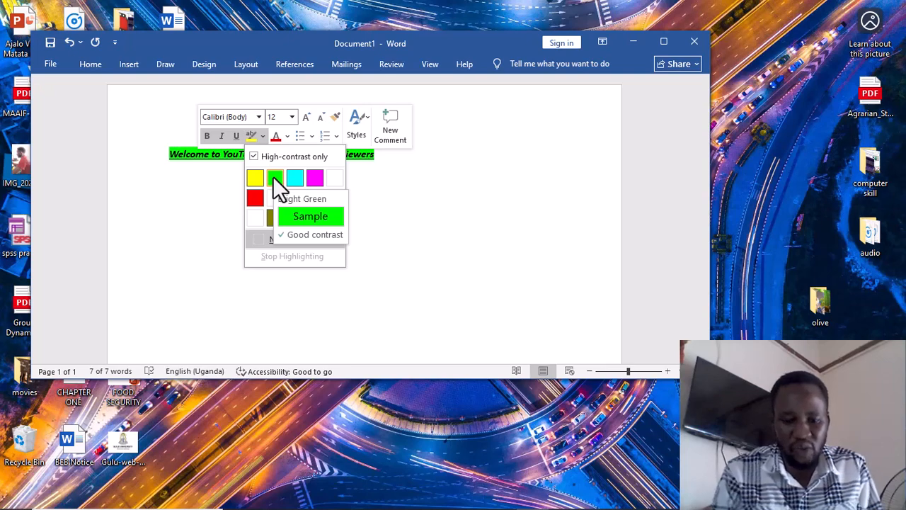
{"action": "left_click", "coordinate": [272, 141]}
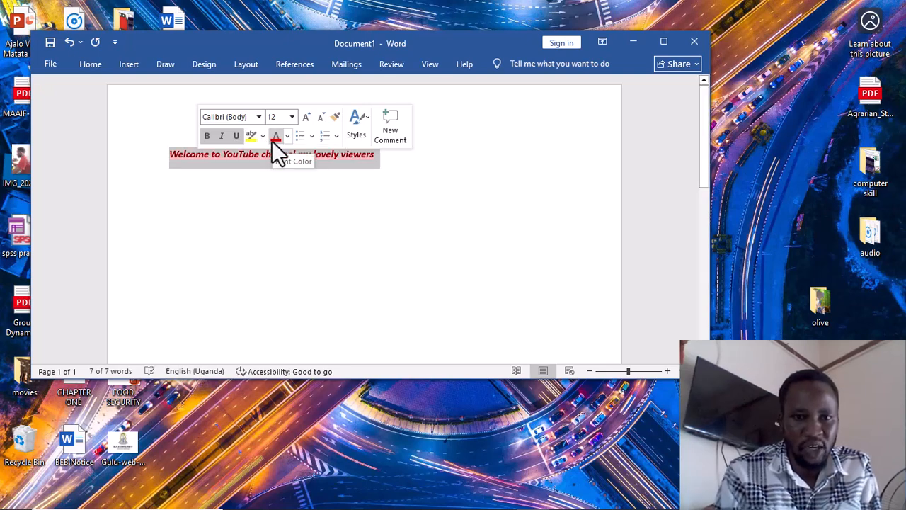
{"action": "left_click", "coordinate": [286, 136]}
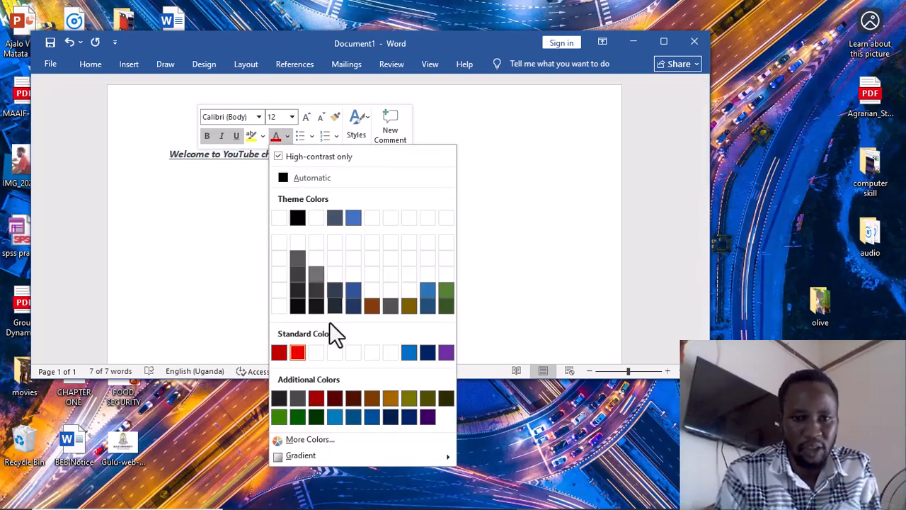
{"action": "left_click", "coordinate": [281, 414]}
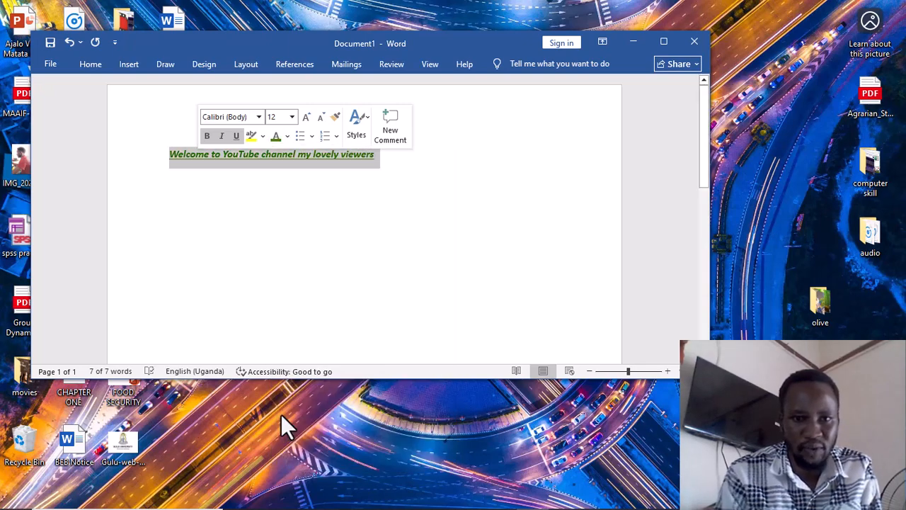
Apply the check-mark bullet to the selected welcome sentence and replace it with the 1. 2. 3. numbering format.
{"action": "left_click", "coordinate": [309, 135]}
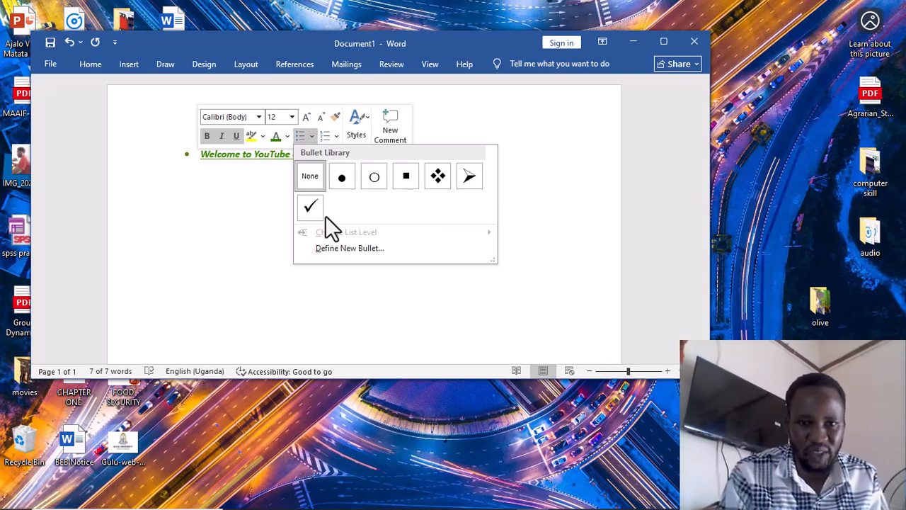
{"action": "left_click", "coordinate": [314, 210]}
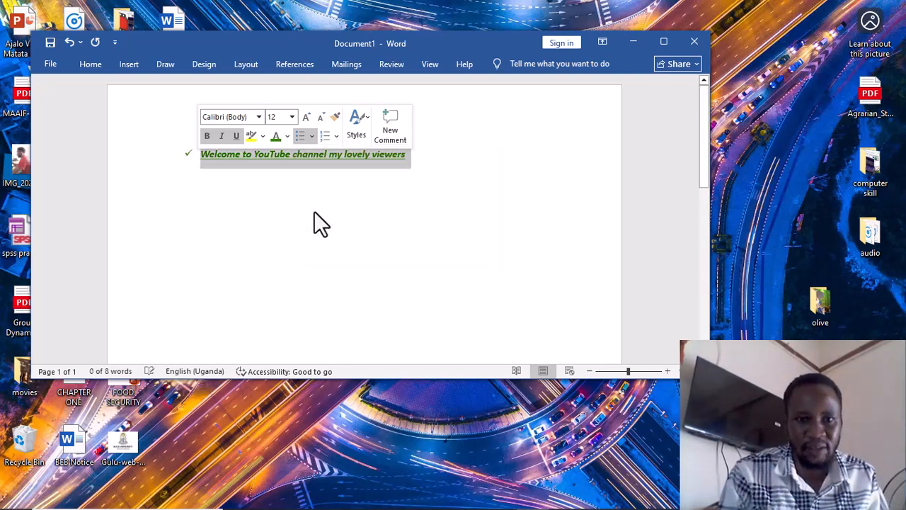
{"action": "left_click", "coordinate": [337, 137]}
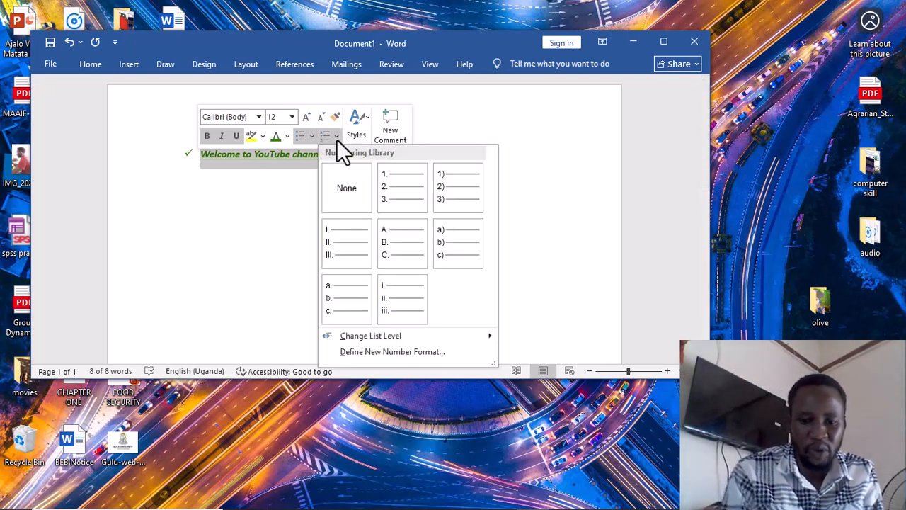
{"action": "left_click", "coordinate": [399, 176]}
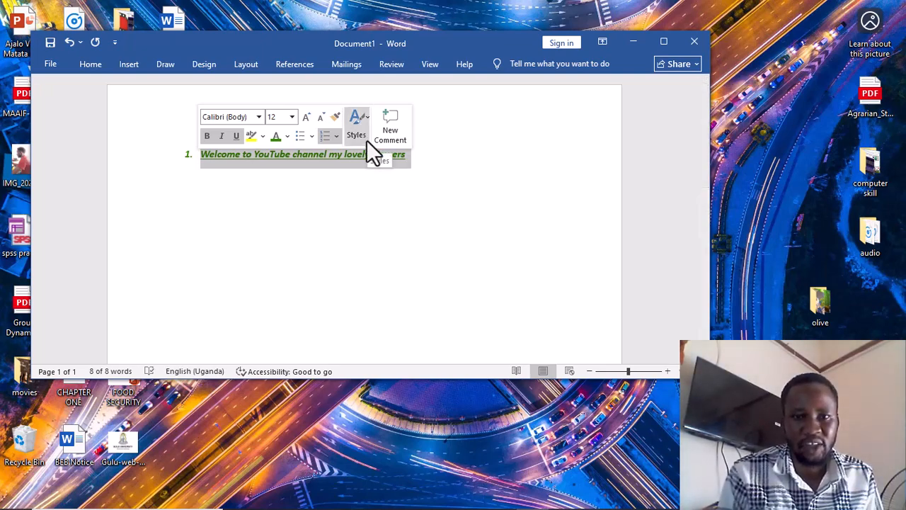
Apply the Title style to the selected welcome sentence.
{"action": "left_click", "coordinate": [366, 117]}
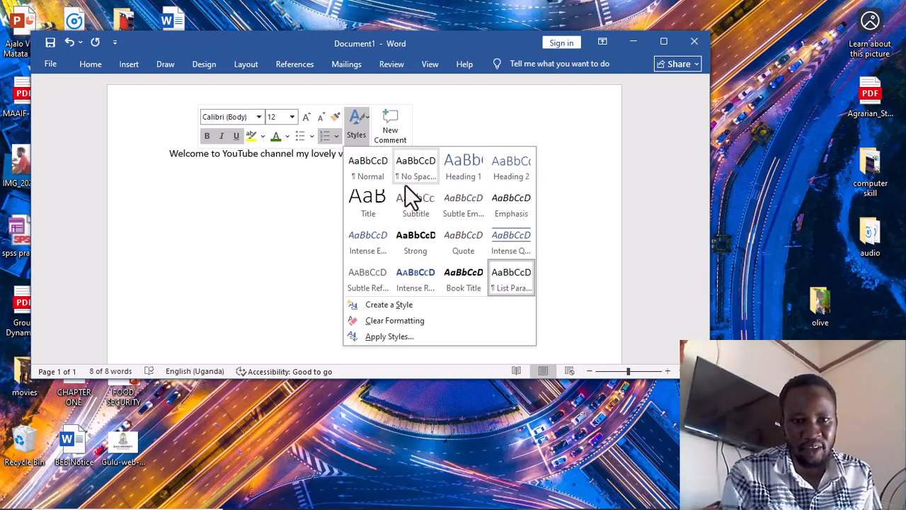
{"action": "left_click", "coordinate": [376, 194]}
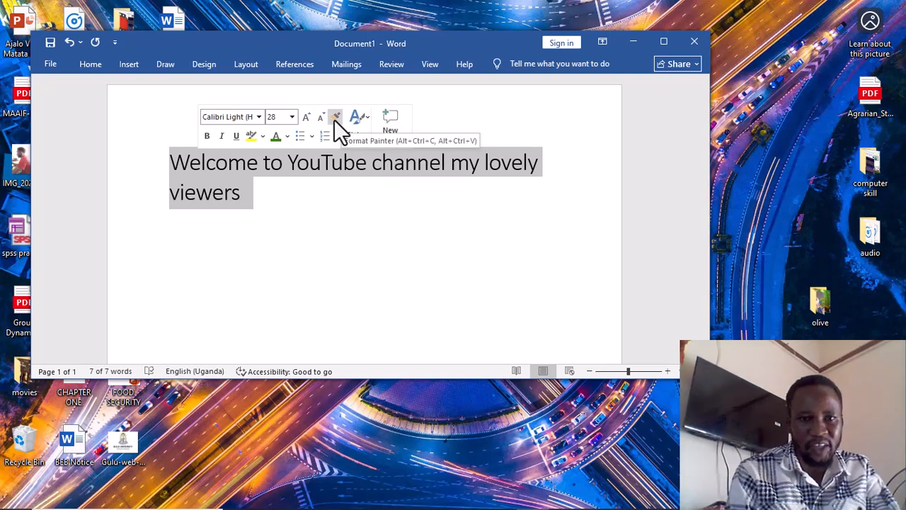
Insert a table around the selected welcome sentence so that the text sits in a single cell.
{"action": "left_click", "coordinate": [119, 72]}
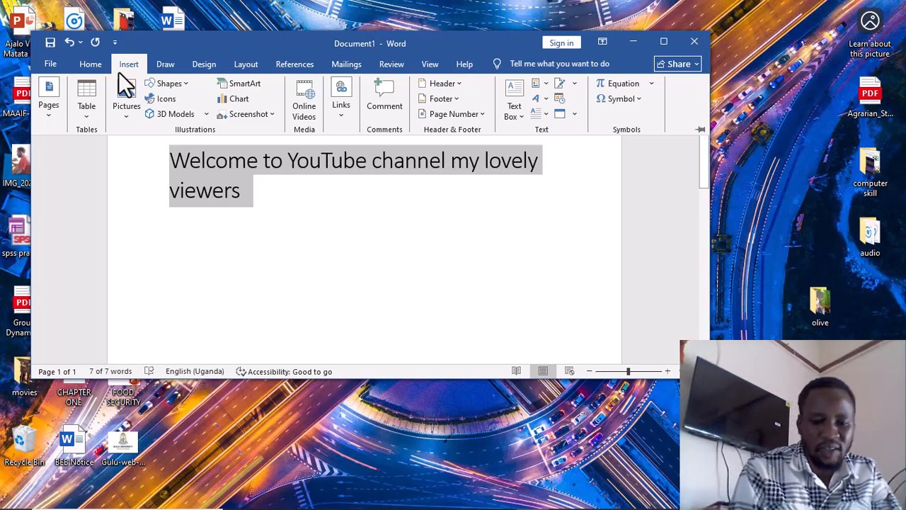
{"action": "left_click", "coordinate": [86, 113]}
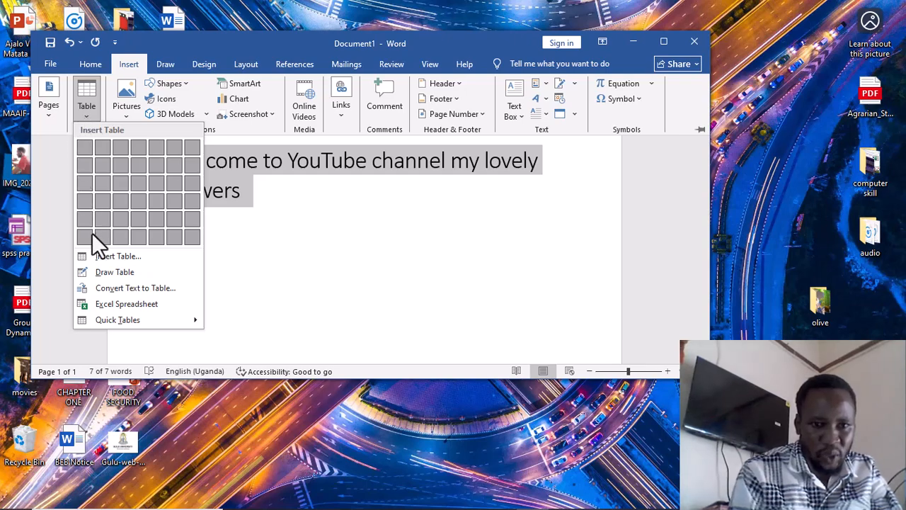
{"action": "left_click", "coordinate": [99, 256]}
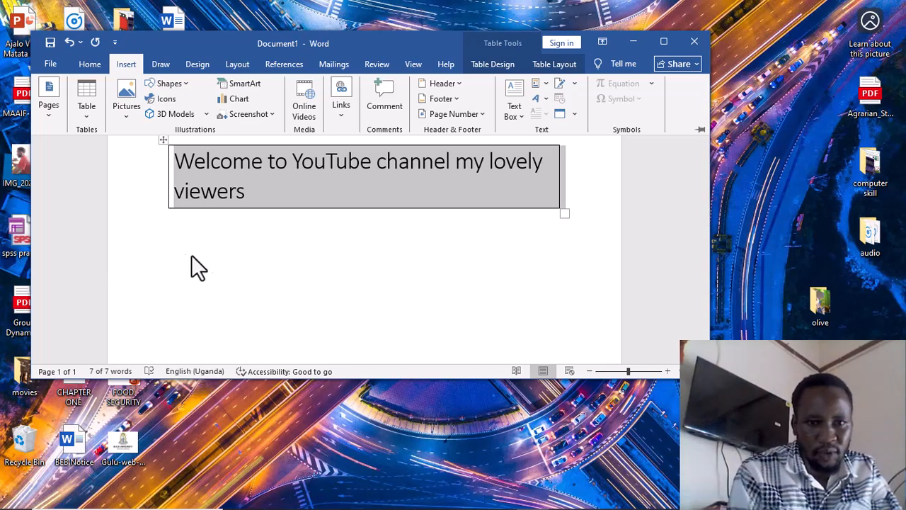
{"action": "key", "text": "ctrl+F1"}
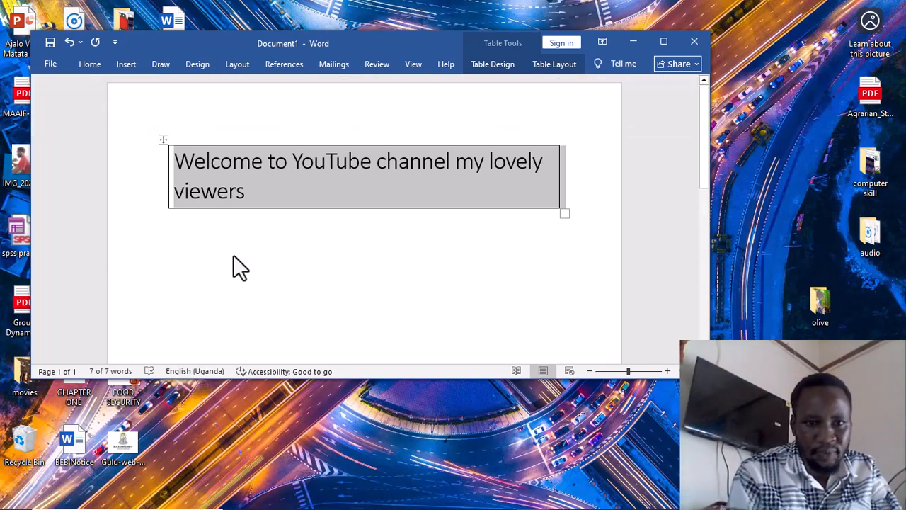
{"action": "left_click", "coordinate": [251, 260]}
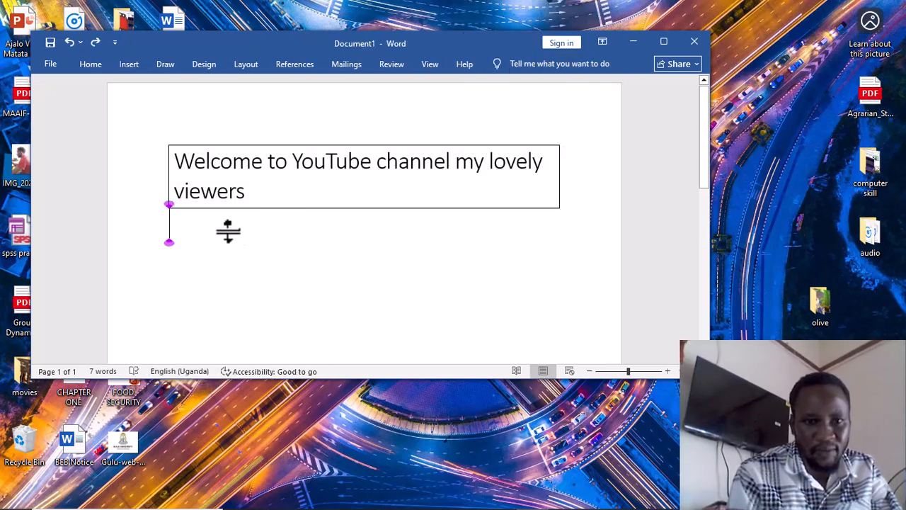
Replace the welcome sentence in the table cell with the picture 20240209_180207 from this device's Pictures folder.
{"action": "left_click", "coordinate": [175, 161]}
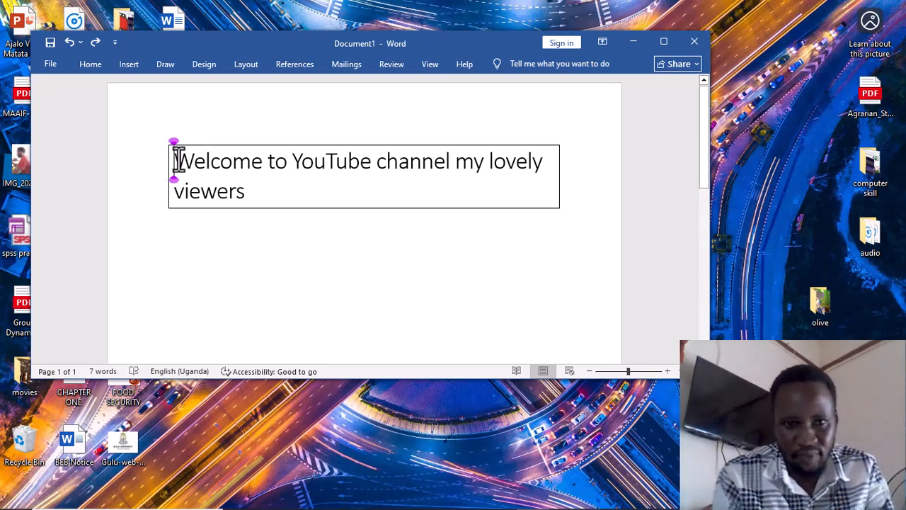
{"action": "left_click_drag", "start_coordinate": [191, 162], "coordinate": [265, 184]}
{"action": "left_click", "coordinate": [289, 180]}
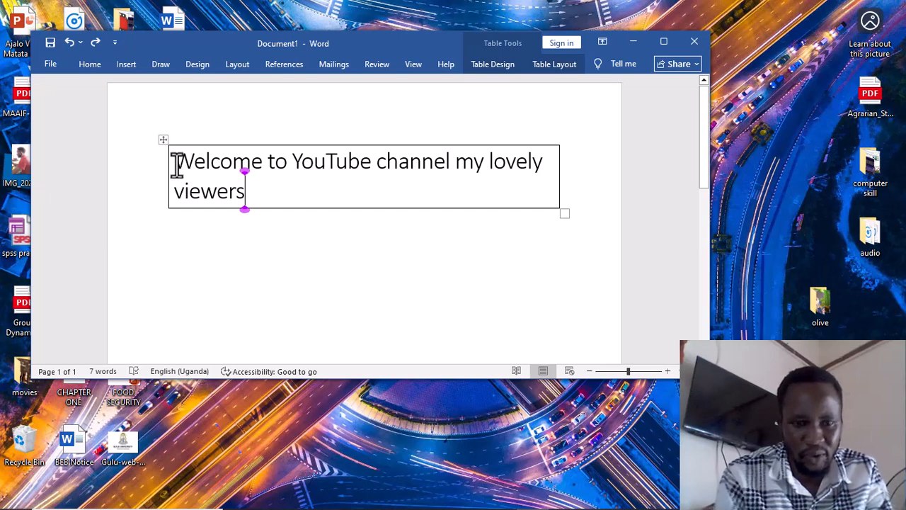
{"action": "left_click_drag", "start_coordinate": [176, 165], "coordinate": [275, 208]}
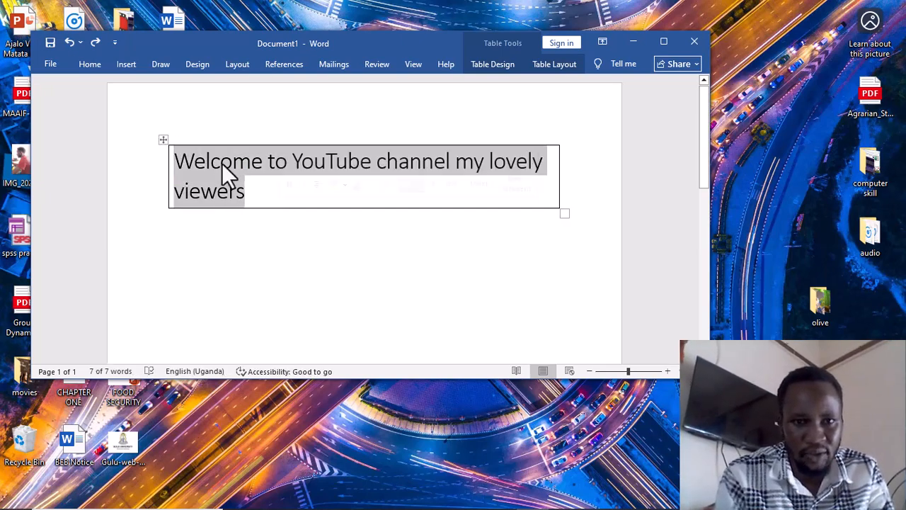
{"action": "left_click", "coordinate": [125, 65]}
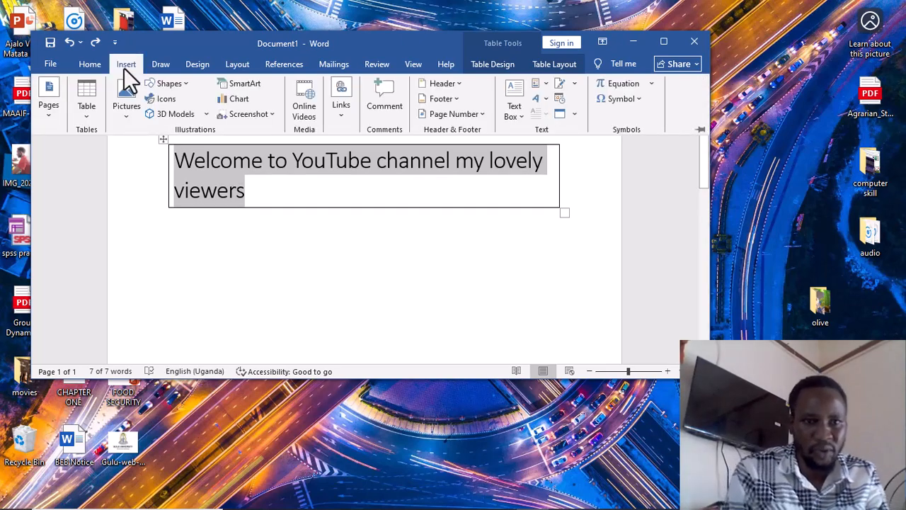
{"action": "left_click", "coordinate": [127, 118]}
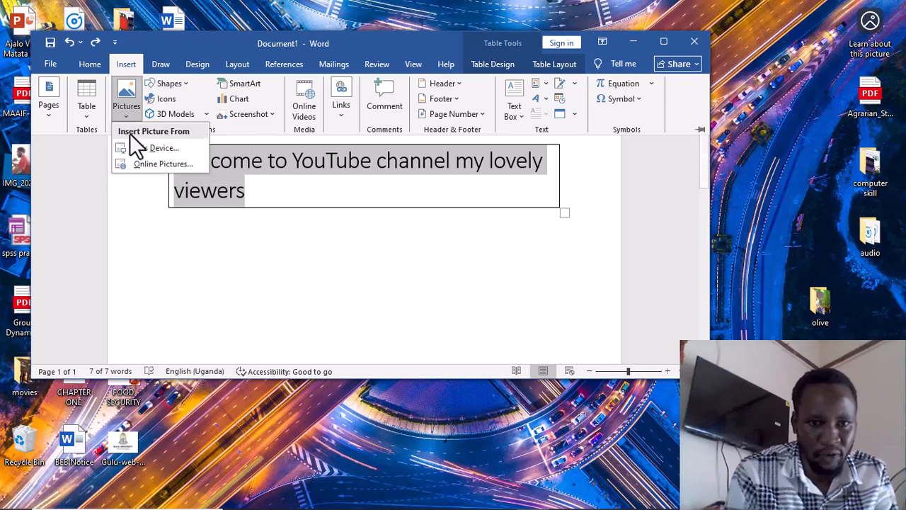
{"action": "left_click", "coordinate": [136, 146]}
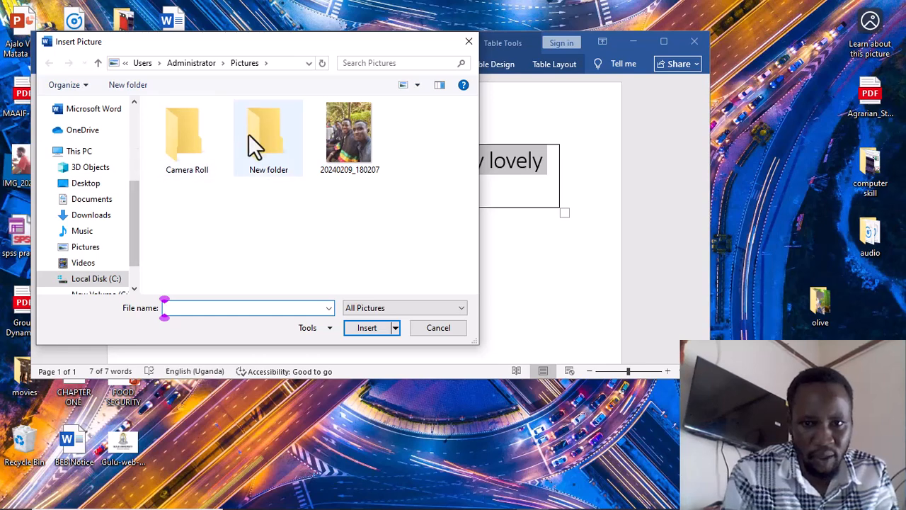
{"action": "left_click", "coordinate": [344, 145]}
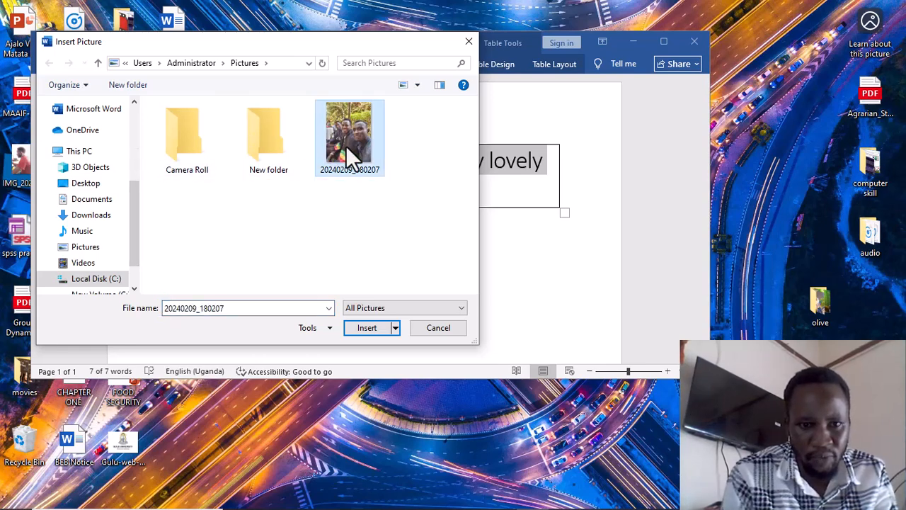
{"action": "left_click", "coordinate": [363, 328]}
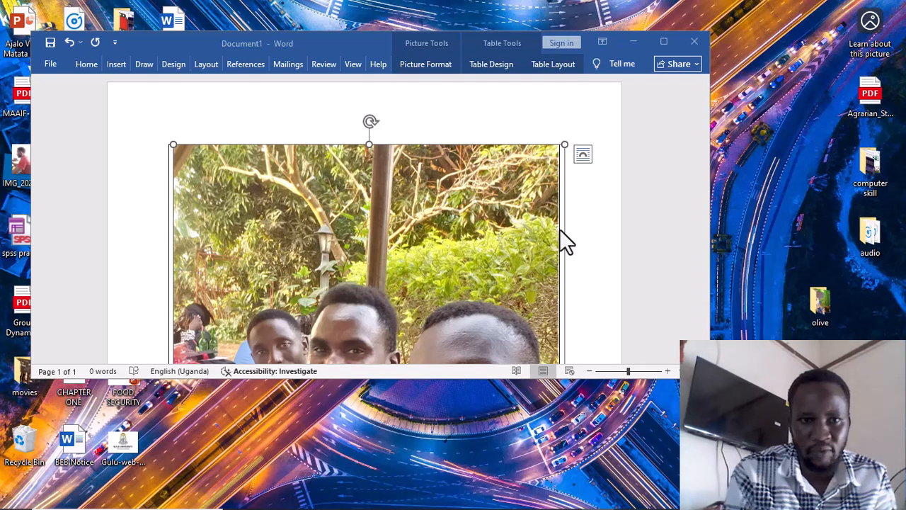
Shrink the inserted picture proportionally to slightly less than half of the table cell's width.
{"action": "left_click", "coordinate": [564, 145]}
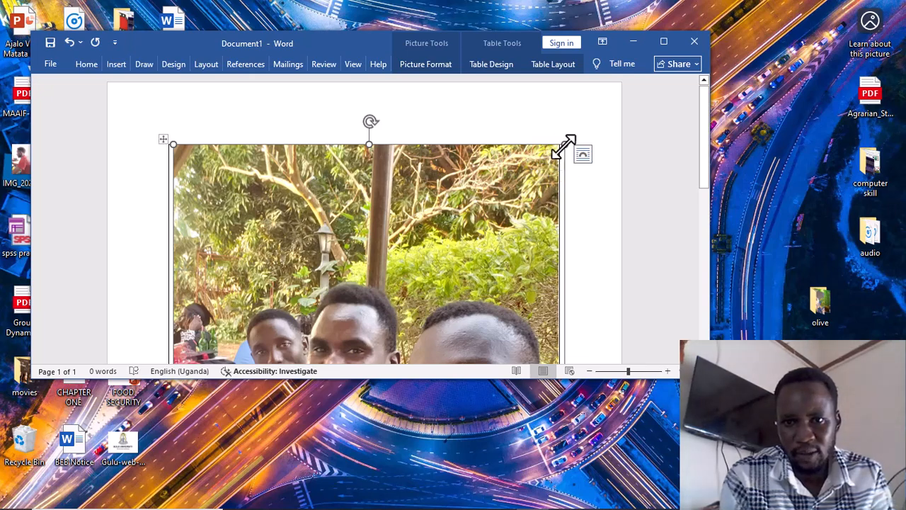
{"action": "left_click_drag", "start_coordinate": [564, 145], "coordinate": [292, 504]}
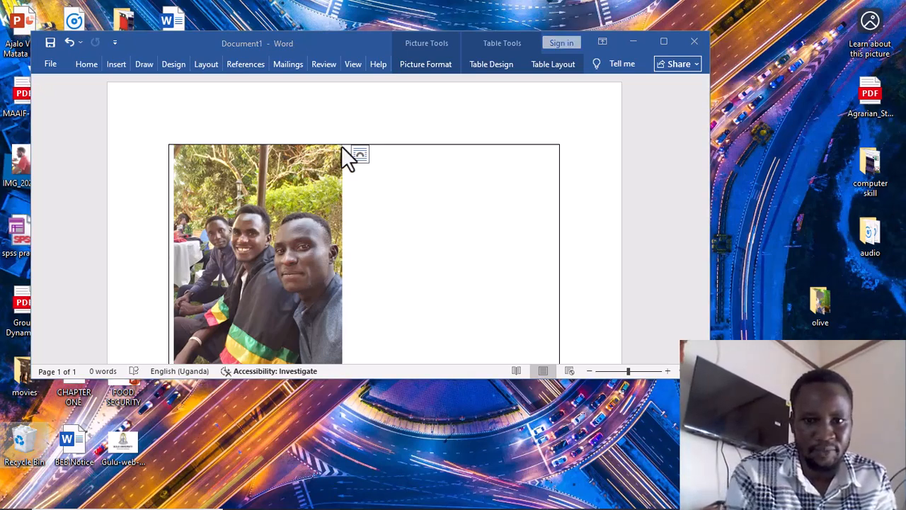
{"action": "left_click", "coordinate": [422, 121]}
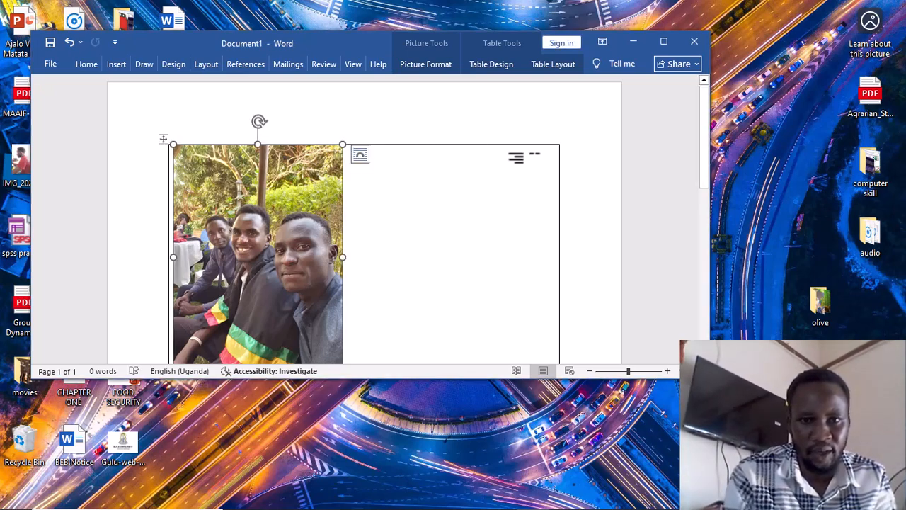
{"action": "left_click", "coordinate": [160, 122]}
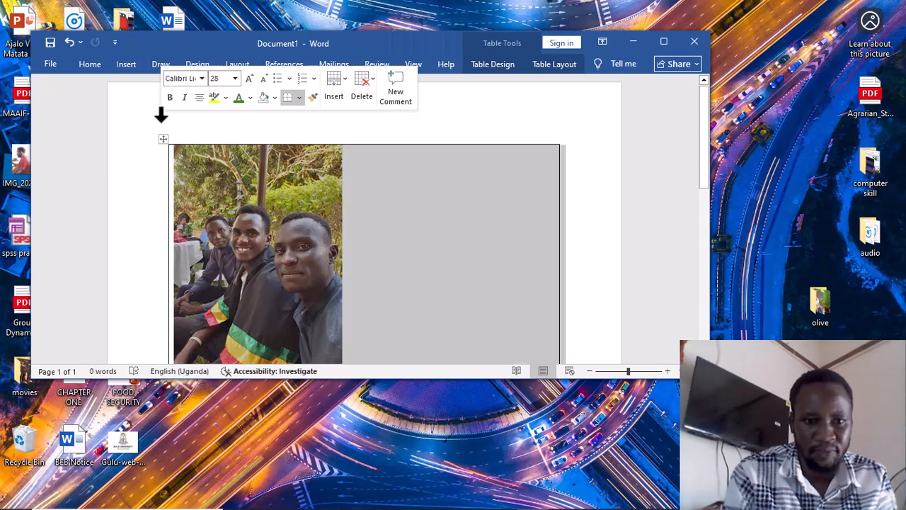
{"action": "left_click", "coordinate": [283, 185]}
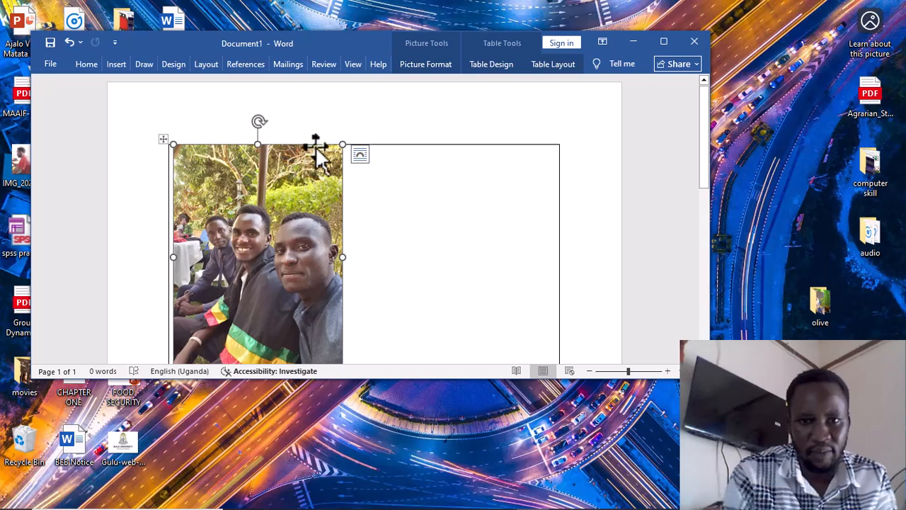
{"action": "left_click", "coordinate": [323, 118]}
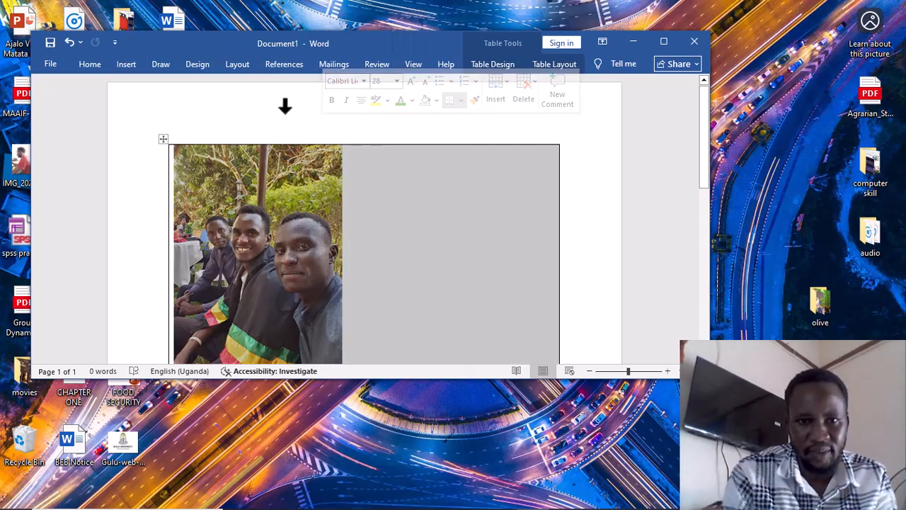
{"action": "key", "text": "Down"}
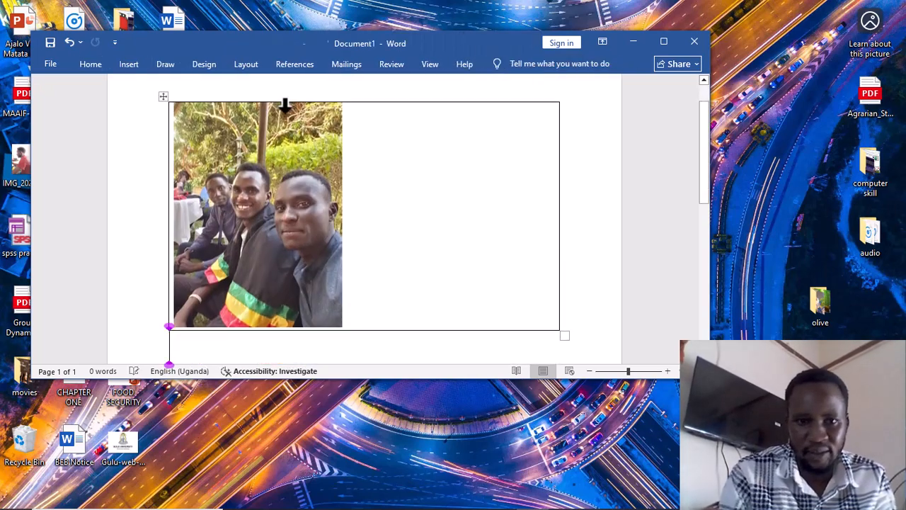
{"action": "key", "text": "Up"}
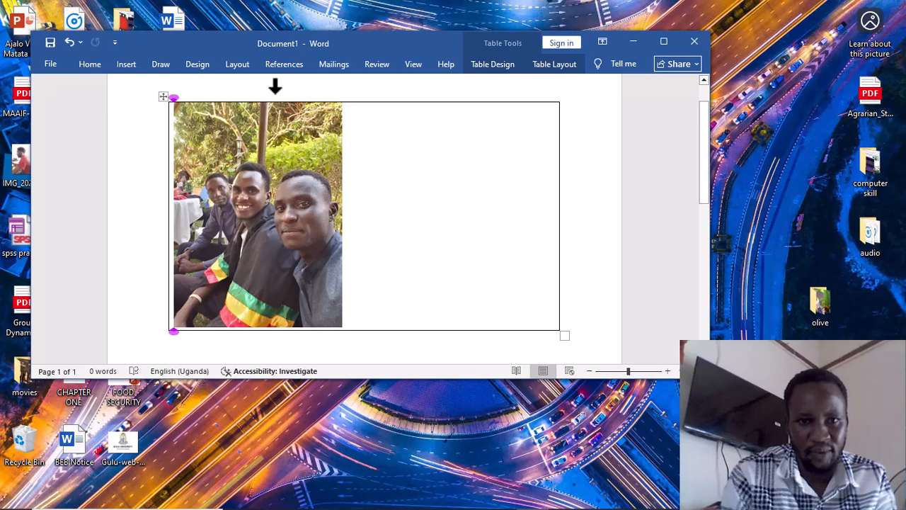
{"action": "left_click", "coordinate": [163, 97]}
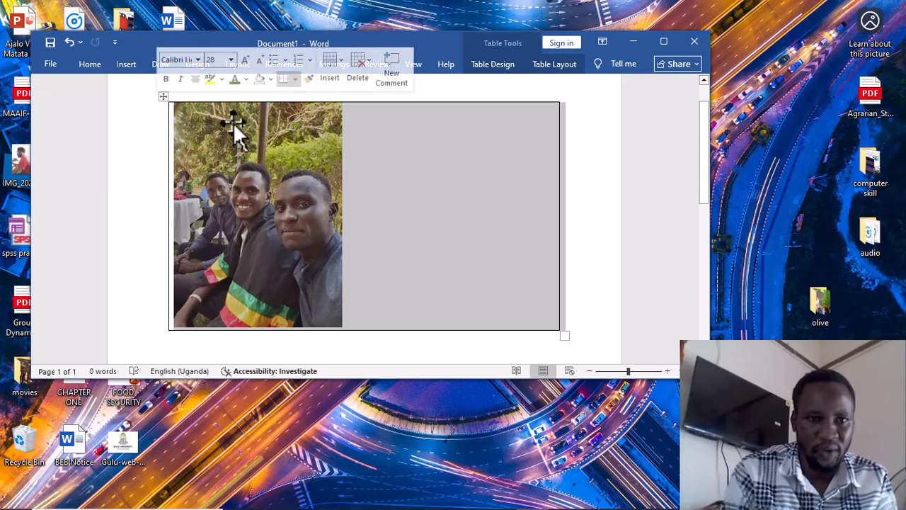
{"action": "left_click", "coordinate": [82, 67]}
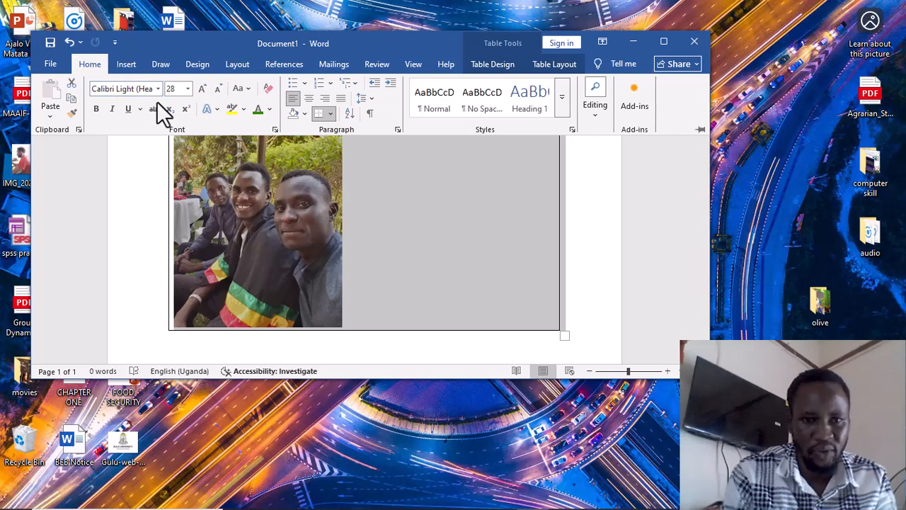
{"action": "left_click", "coordinate": [120, 64]}
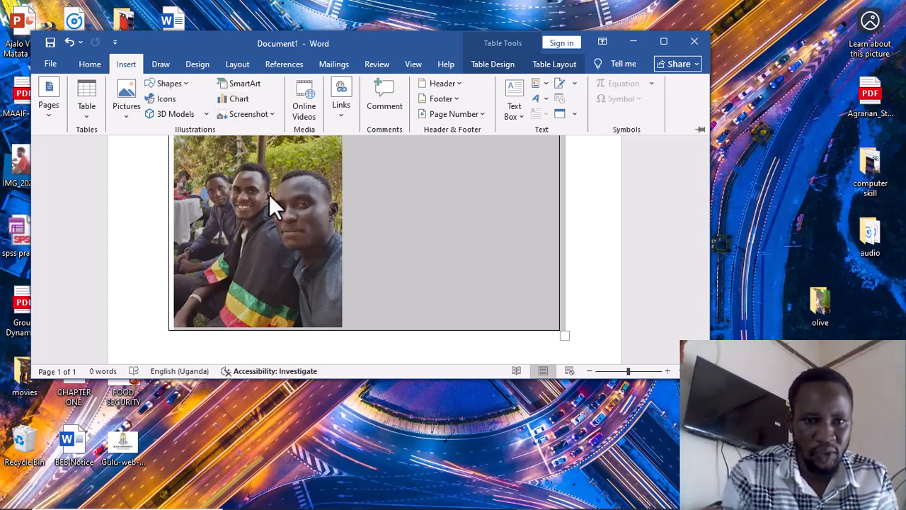
{"action": "key", "text": "ctrl+F1"}
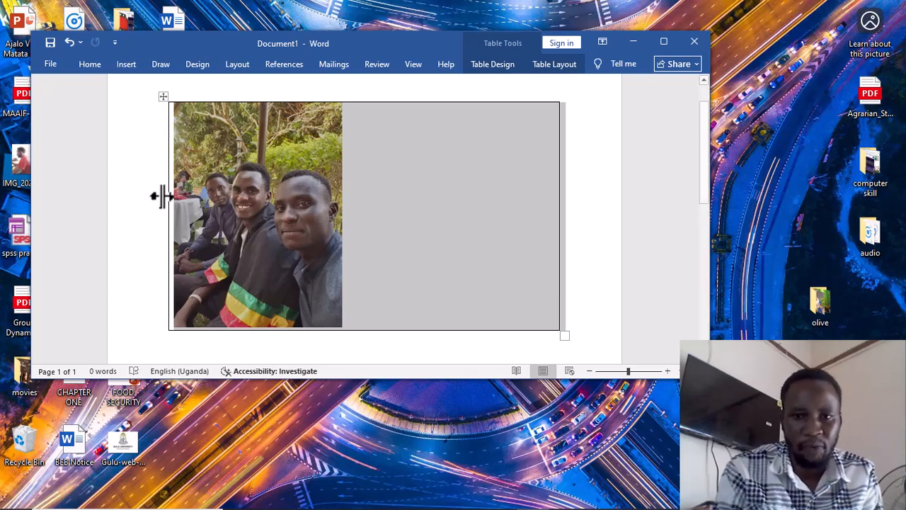
Save the document to the Desktop as a Word document named "my youtube channel".
{"action": "left_click", "coordinate": [47, 41]}
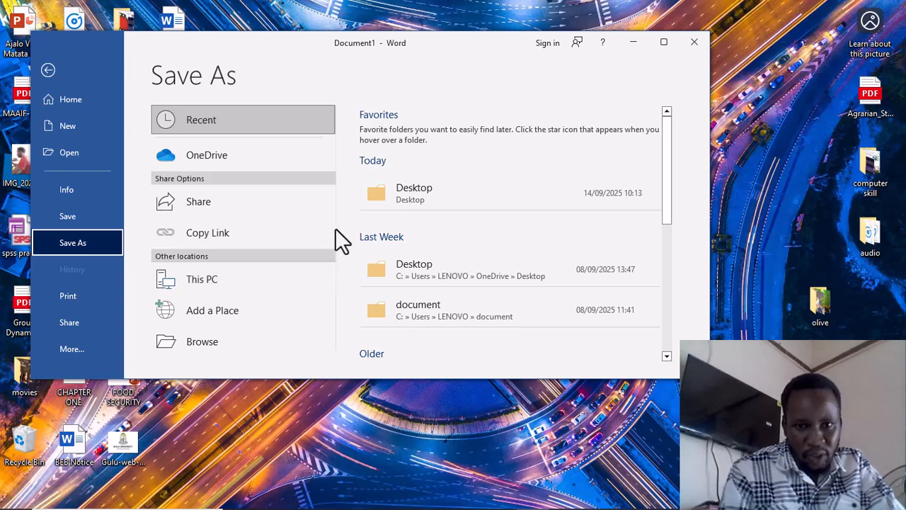
{"action": "left_click", "coordinate": [447, 196]}
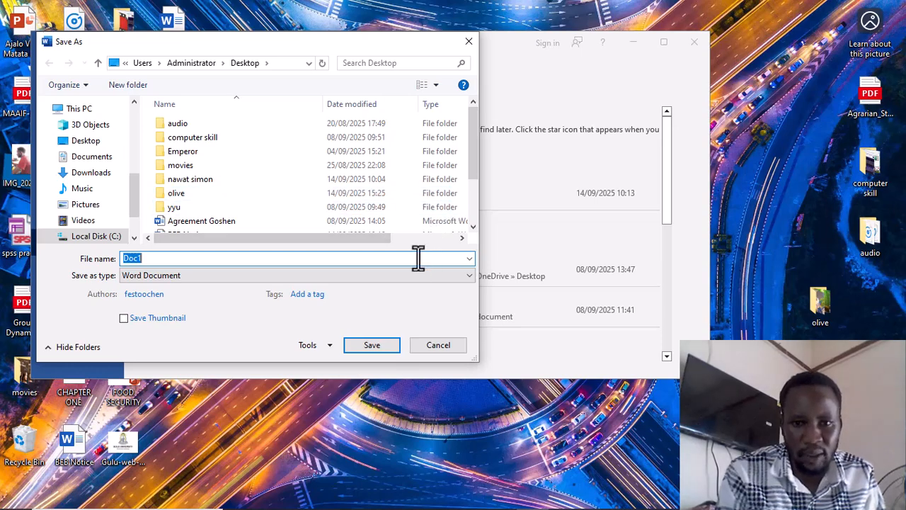
{"action": "key", "text": "End"}
{"action": "key", "text": "BackSpace"}
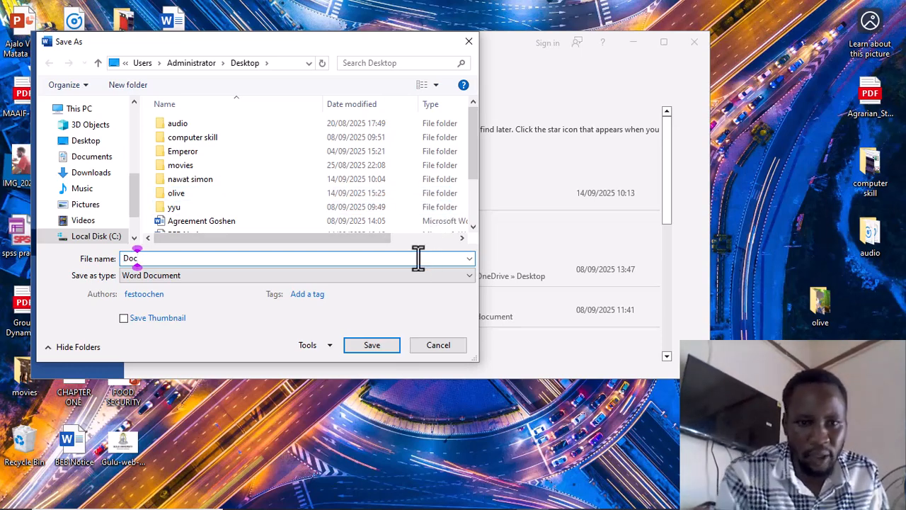
{"action": "key", "text": "BackSpace"}
{"action": "key", "text": "BackSpace"}
{"action": "key", "text": "BackSpace"}
{"action": "type", "text": "my"}
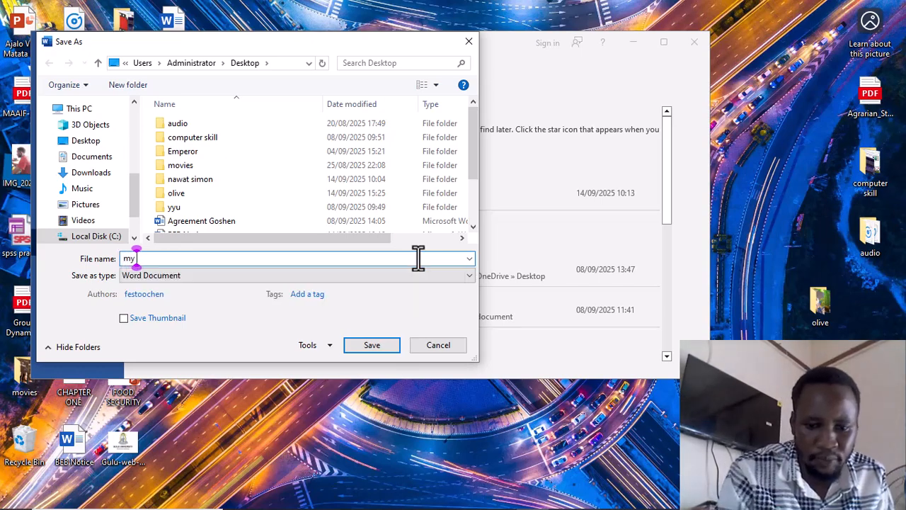
{"action": "type", "text": " y"}
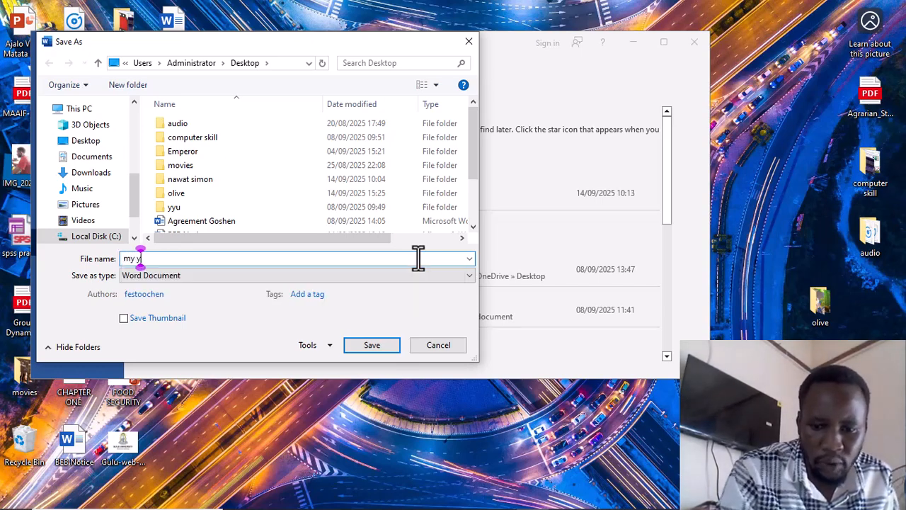
{"action": "type", "text": "outu"}
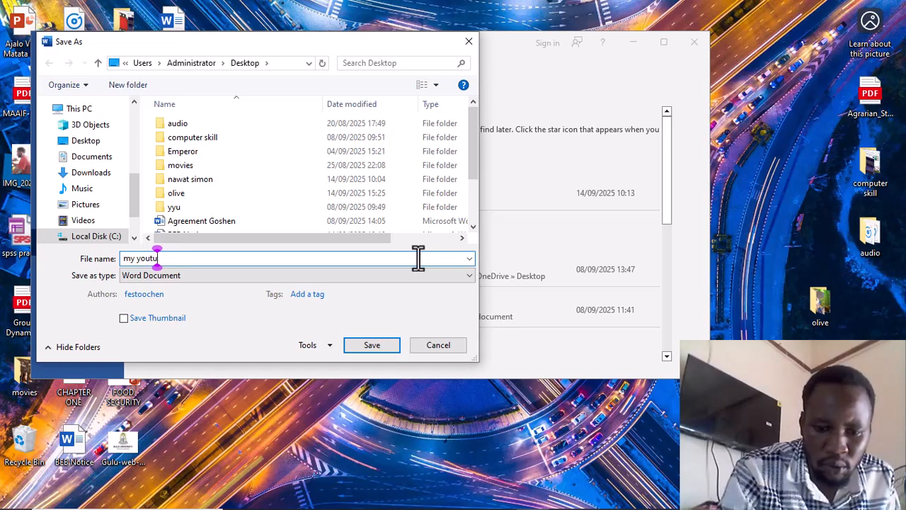
{"action": "type", "text": "be"}
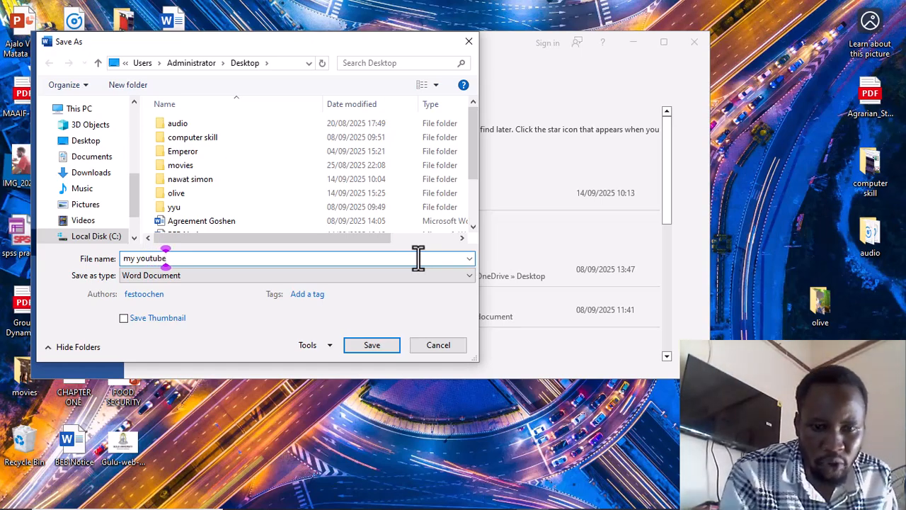
{"action": "type", "text": " ch"}
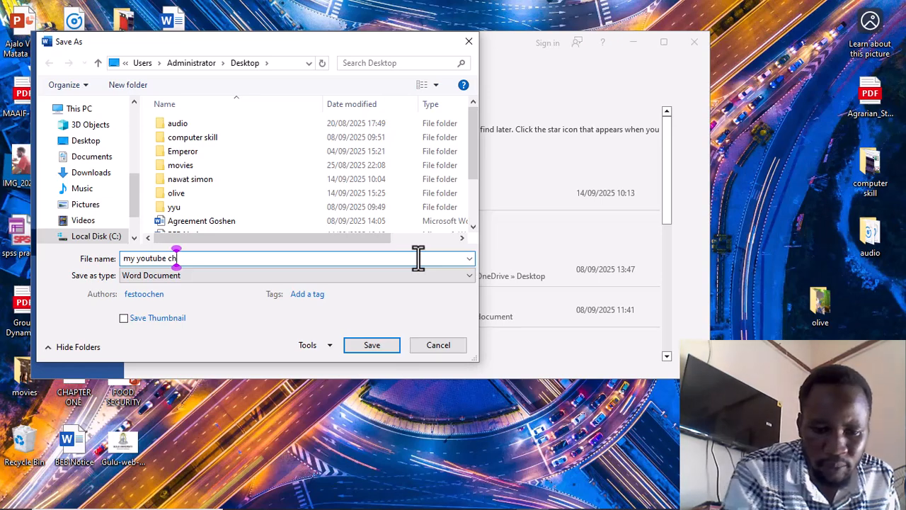
{"action": "type", "text": "ann"}
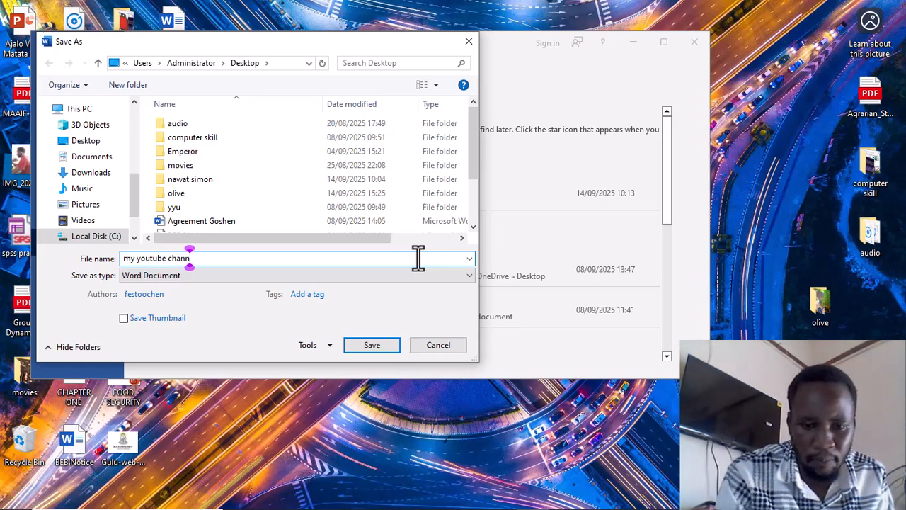
{"action": "type", "text": "el"}
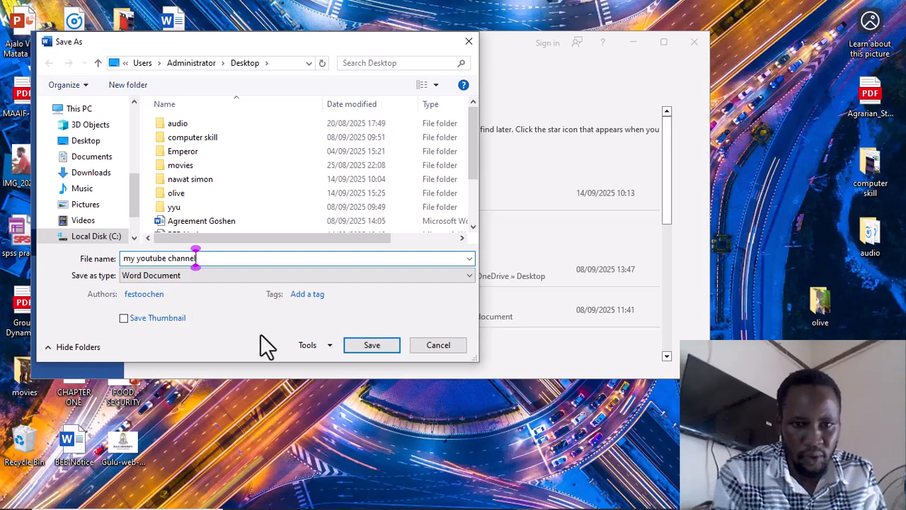
{"action": "left_click", "coordinate": [370, 347]}
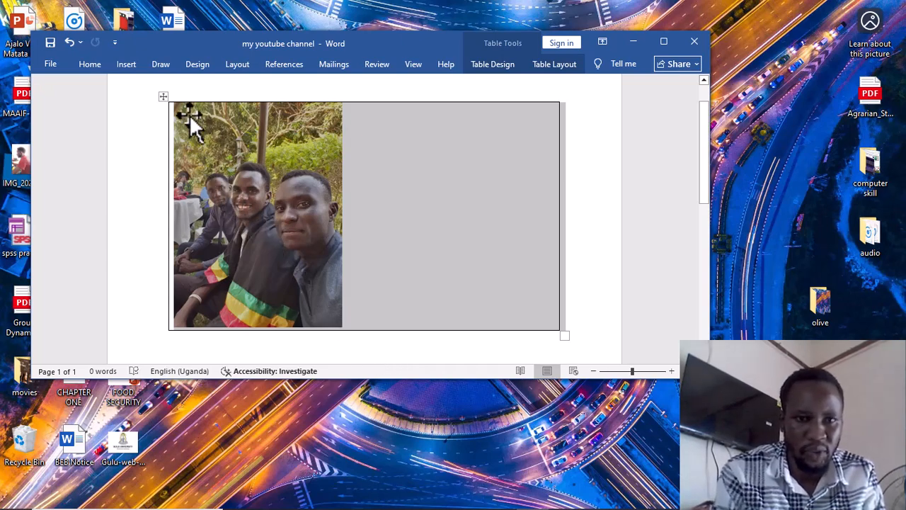
Draw a closed freehand oval with the red pen in the empty area of the table cell beside the picture.
{"action": "left_click", "coordinate": [161, 65]}
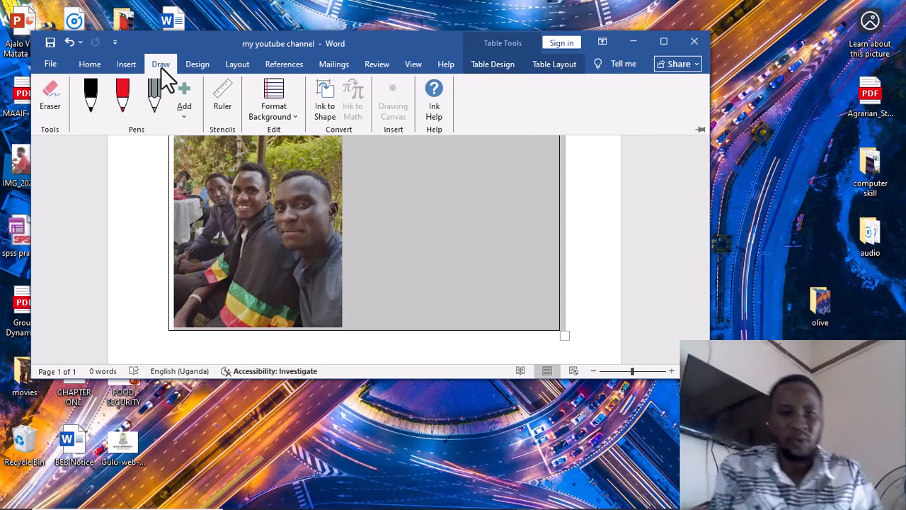
{"action": "left_click", "coordinate": [123, 104]}
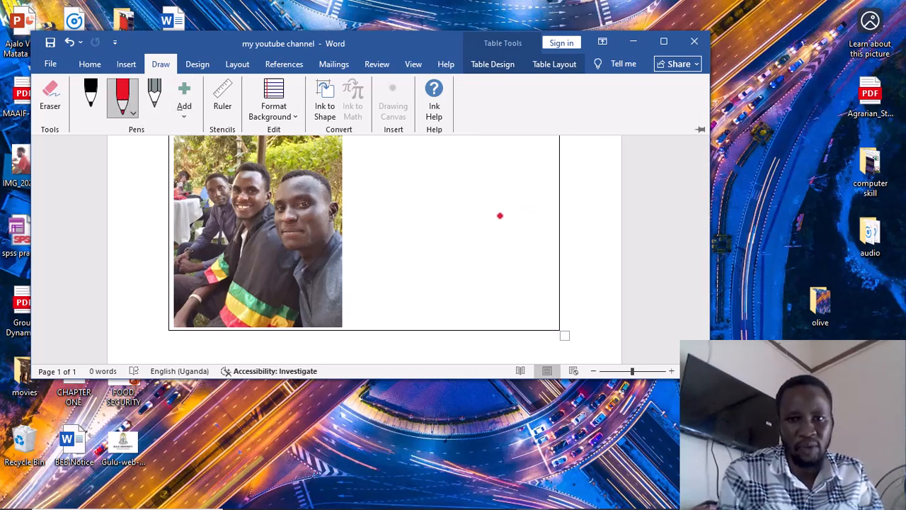
{"action": "mouse_move", "coordinate": [489, 221]}
{"action": "left_mouse_down"}
{"action": "mouse_move", "coordinate": [519, 264]}
{"action": "mouse_move", "coordinate": [453, 229]}
{"action": "mouse_move", "coordinate": [473, 209]}
{"action": "mouse_move", "coordinate": [486, 212]}
{"action": "left_mouse_up"}
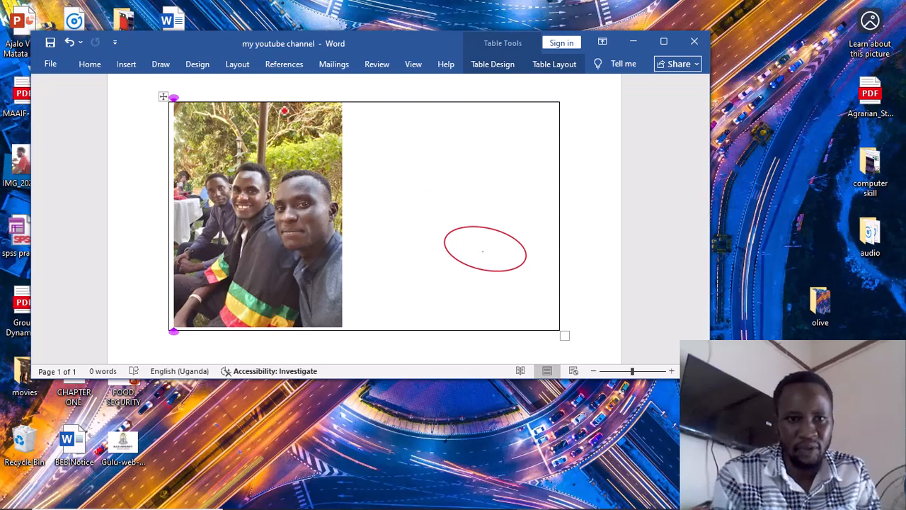
Apply the fourth style set in the document formatting gallery, and set the document theme to Office.
{"action": "left_click", "coordinate": [185, 66]}
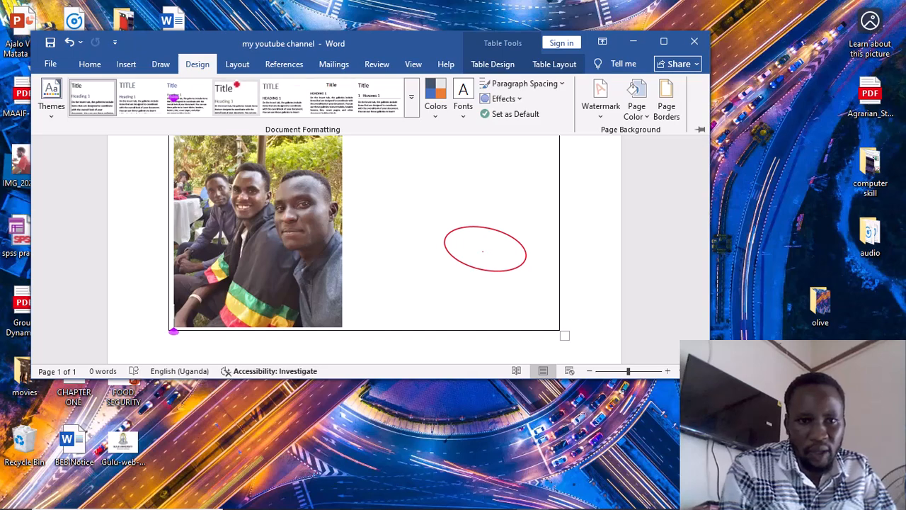
{"action": "left_click", "coordinate": [236, 88]}
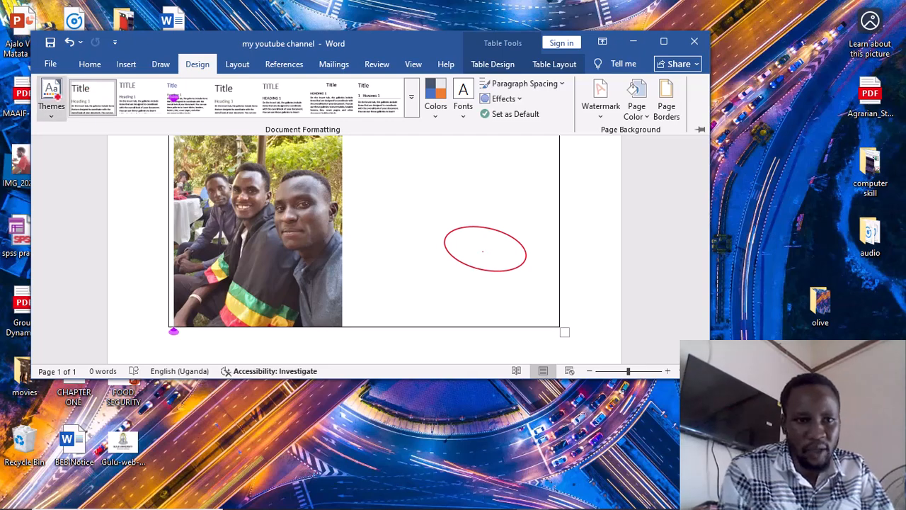
{"action": "left_click", "coordinate": [58, 97]}
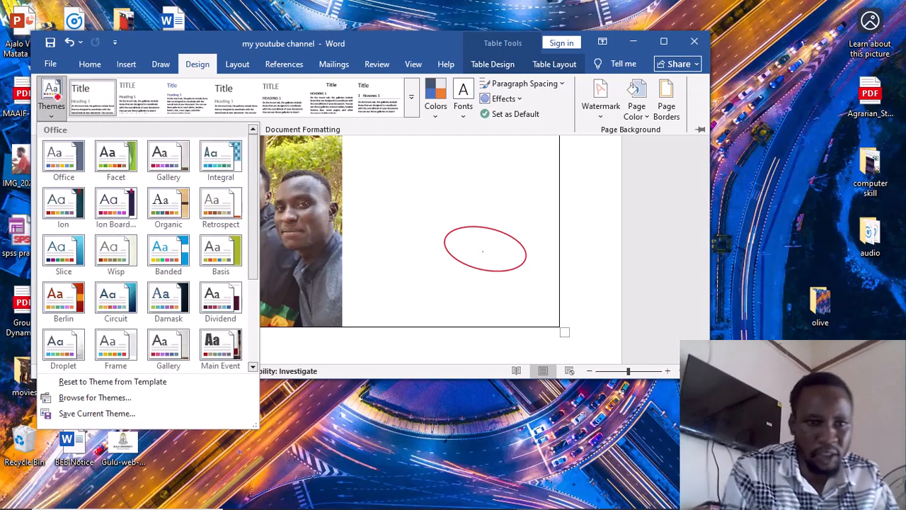
{"action": "left_click", "coordinate": [76, 150]}
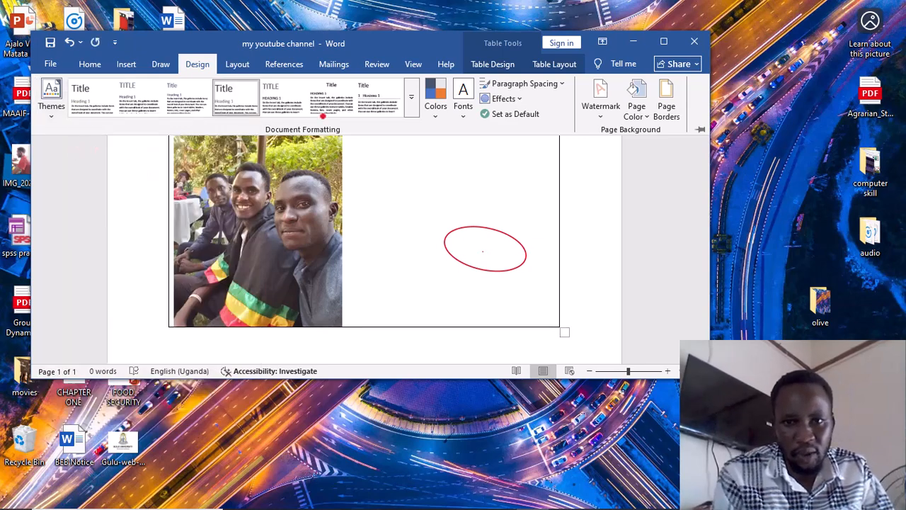
Set the theme colors to Office and the theme fonts to Office (Calibri Light and Calibri).
{"action": "left_click", "coordinate": [433, 114]}
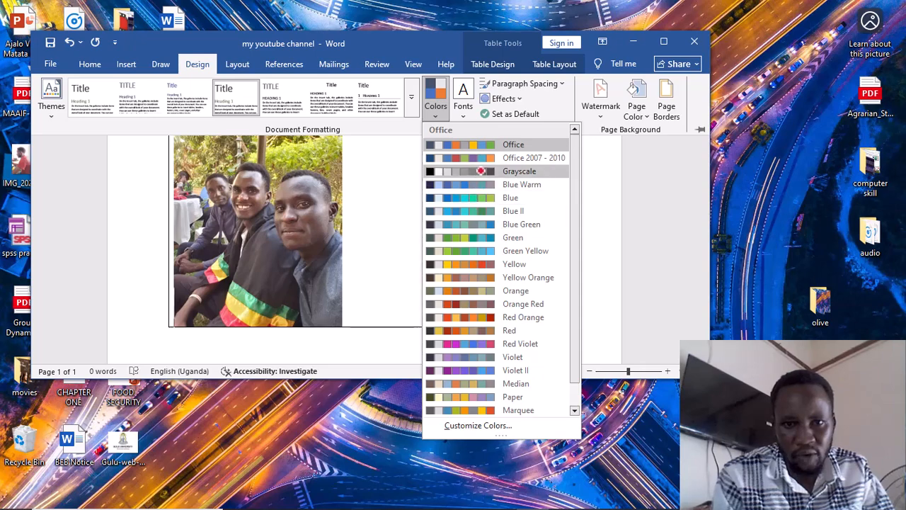
{"action": "left_click", "coordinate": [488, 145]}
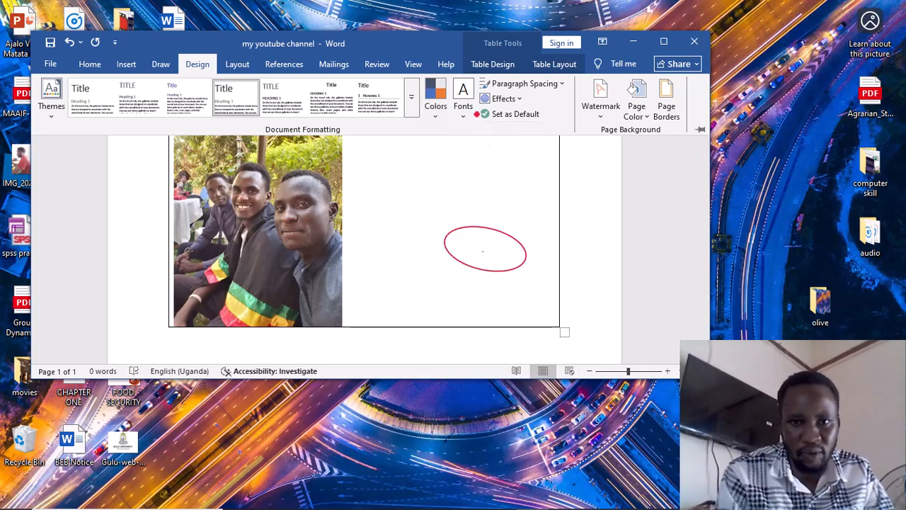
{"action": "left_click", "coordinate": [464, 116]}
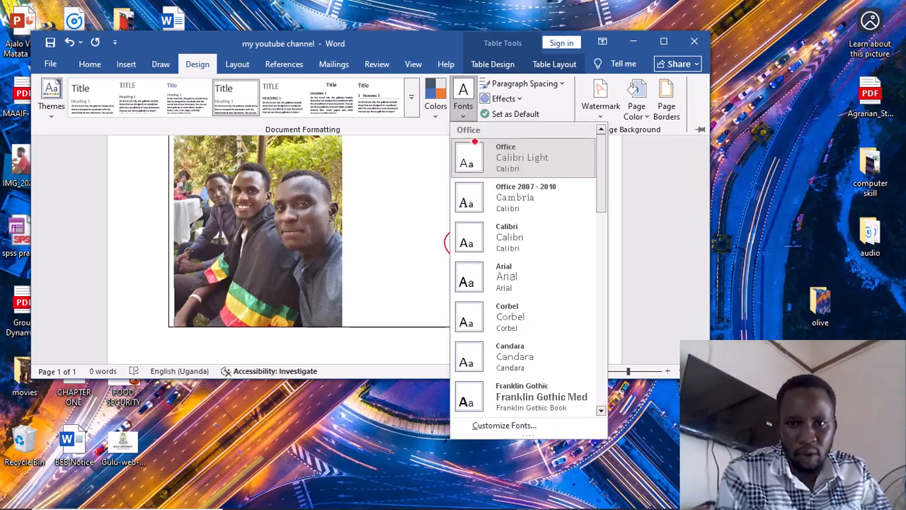
{"action": "left_click", "coordinate": [474, 162]}
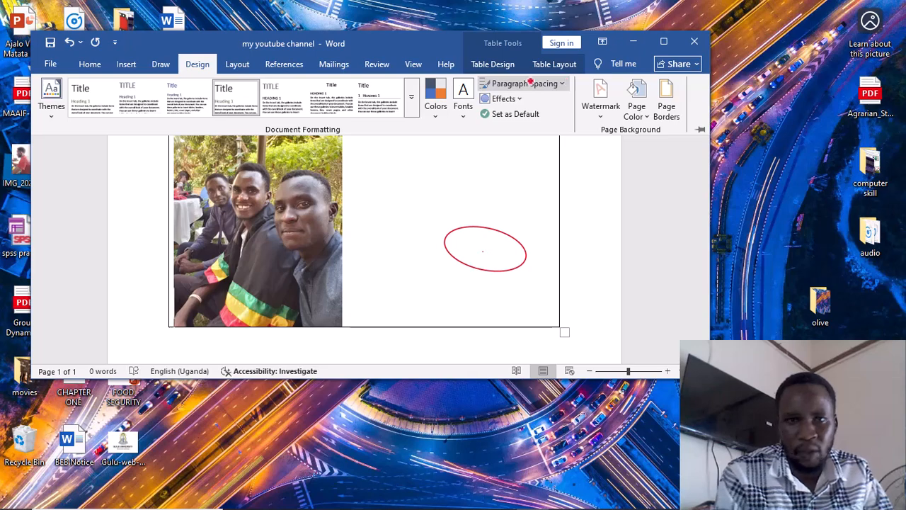
Save the changes to the document and minimize its window to show the desktop.
{"action": "left_click", "coordinate": [229, 64]}
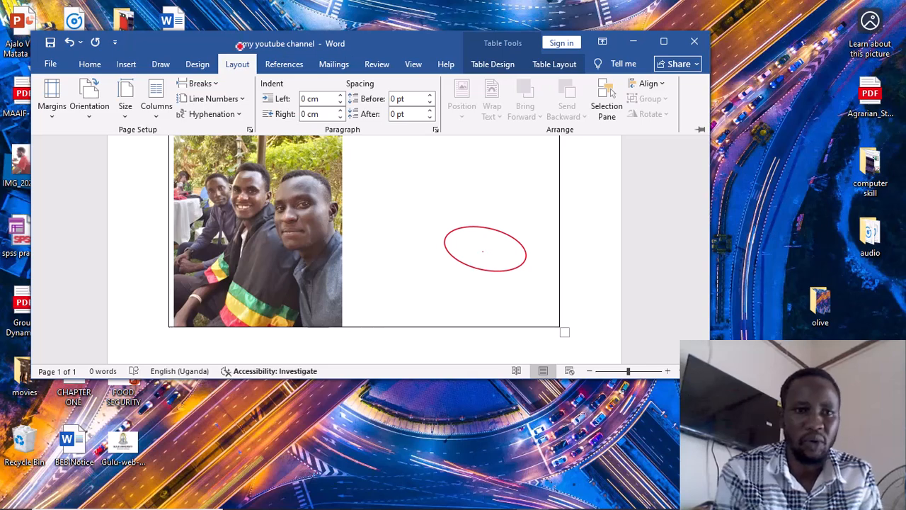
{"action": "left_click", "coordinate": [51, 42]}
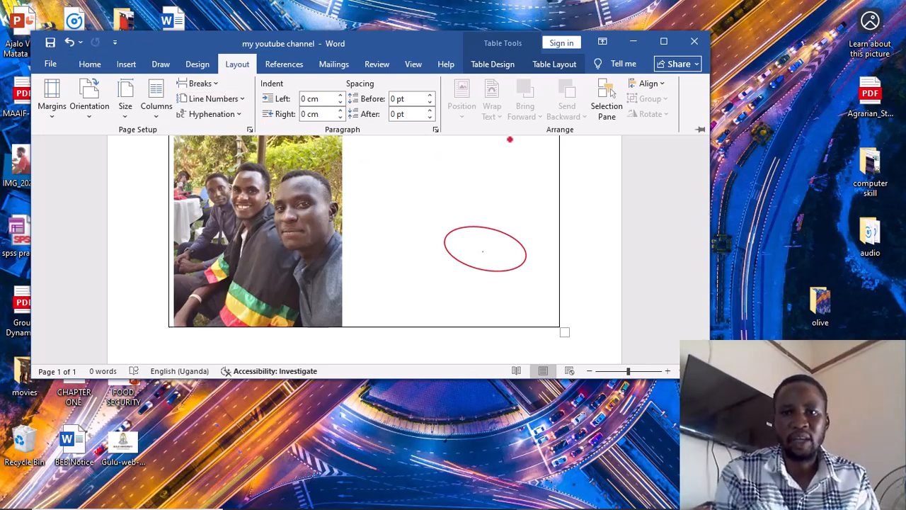
{"action": "left_click", "coordinate": [636, 43]}
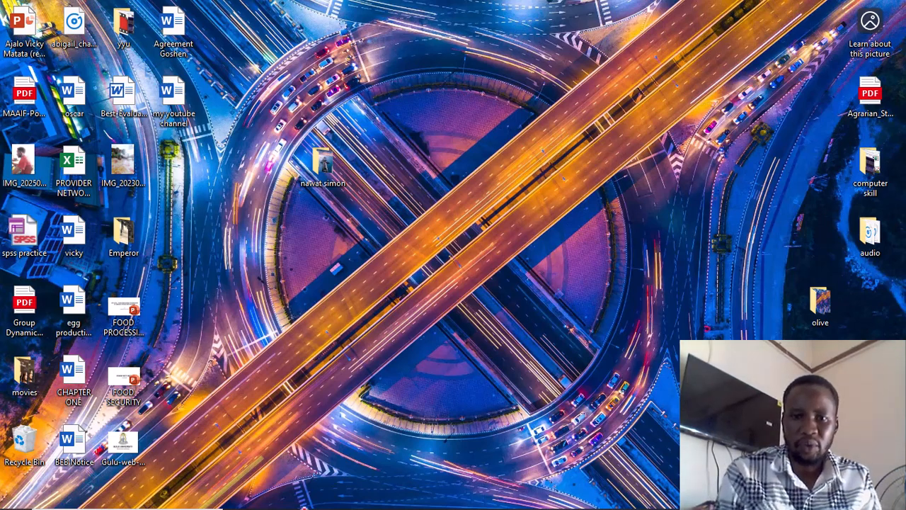
Switch to File Explorer, open "my youtube channel" from the recent files to check it, and close it and return to the desktop.
{"action": "mouse_move", "coordinate": [305, 504]}
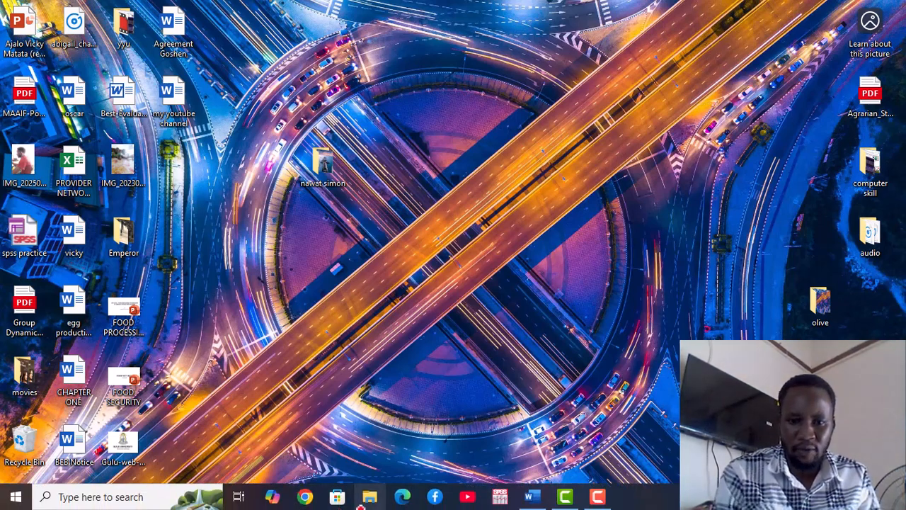
{"action": "left_click", "coordinate": [357, 503]}
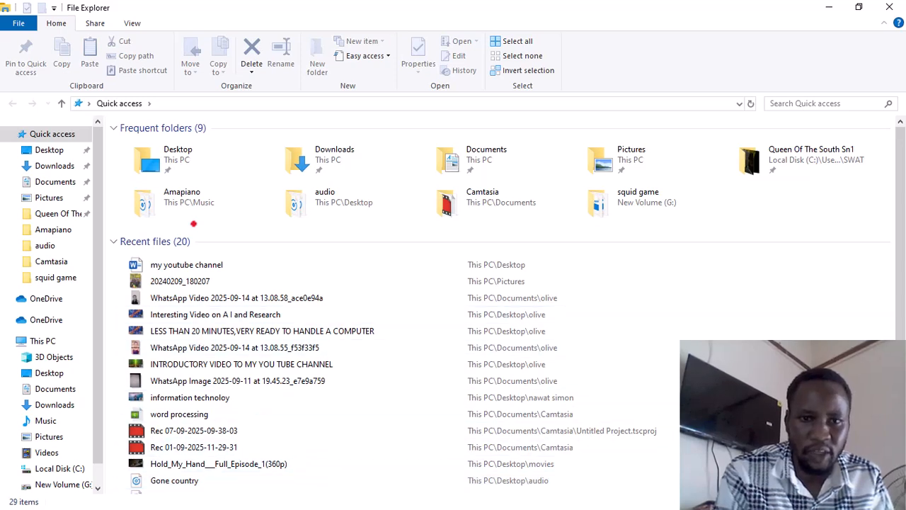
{"action": "left_click", "coordinate": [168, 162]}
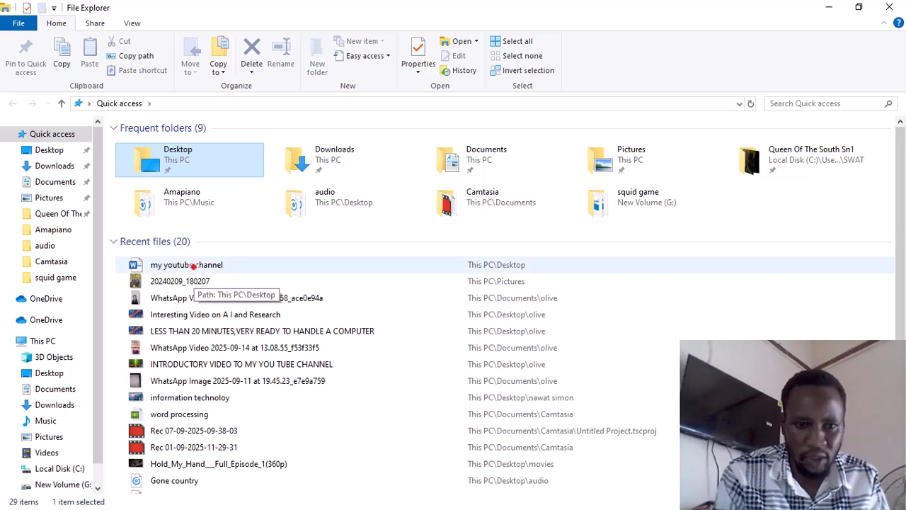
{"action": "left_click", "coordinate": [192, 266]}
{"action": "double_click", "coordinate": [193, 266]}
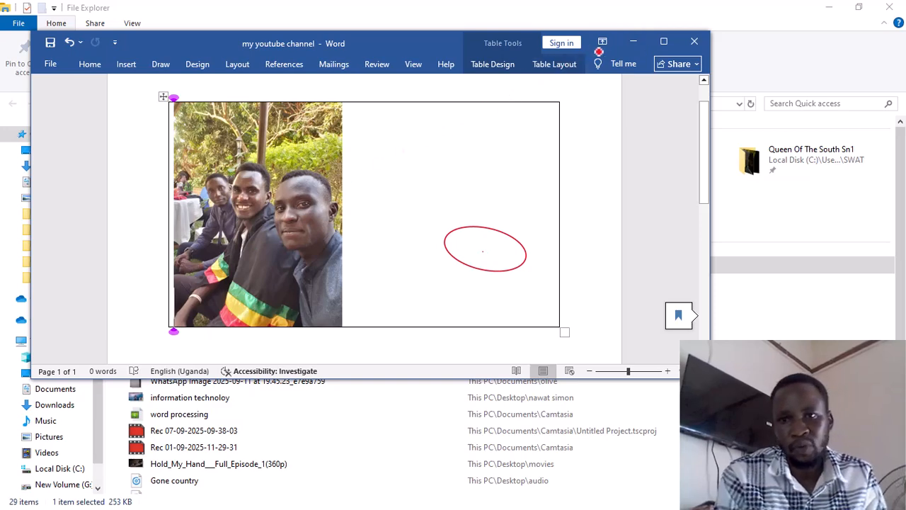
{"action": "left_click", "coordinate": [685, 39]}
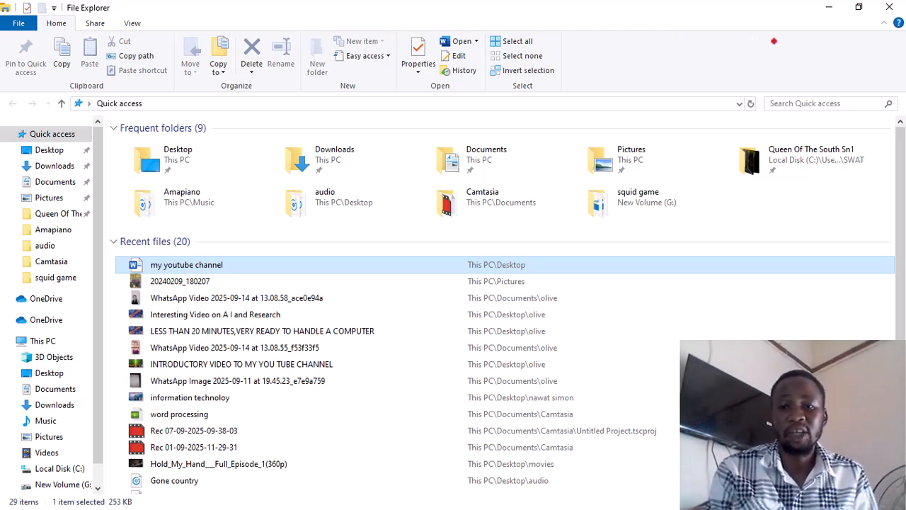
{"action": "left_click", "coordinate": [826, 8]}
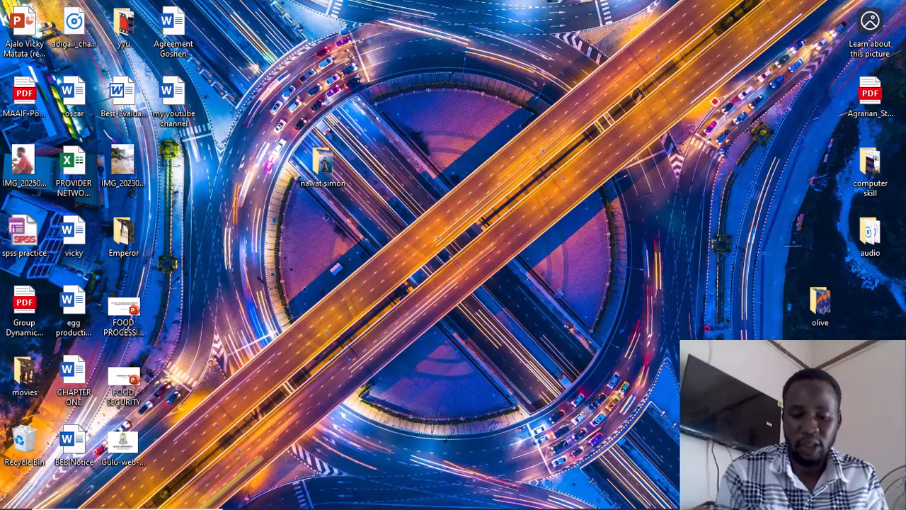
Create a new folder on the desktop and name it "youtube".
{"action": "right_click", "coordinate": [714, 102]}
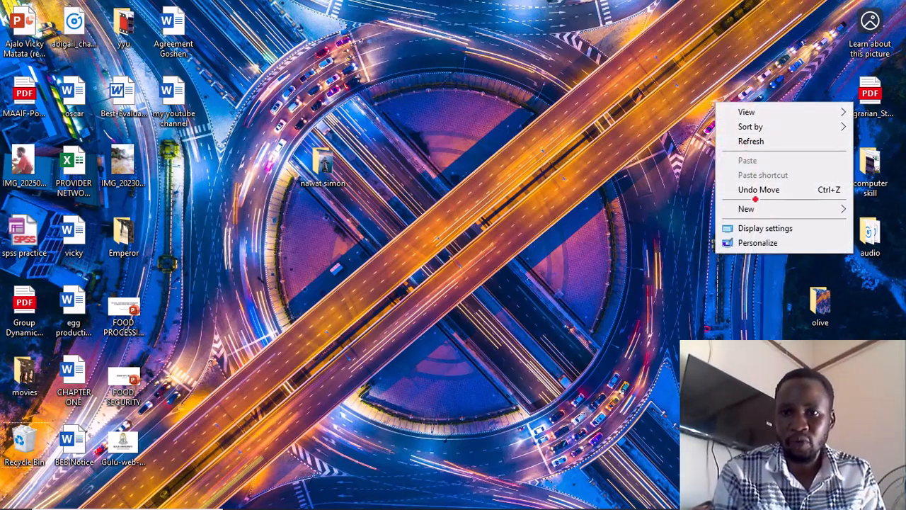
{"action": "mouse_move", "coordinate": [756, 206]}
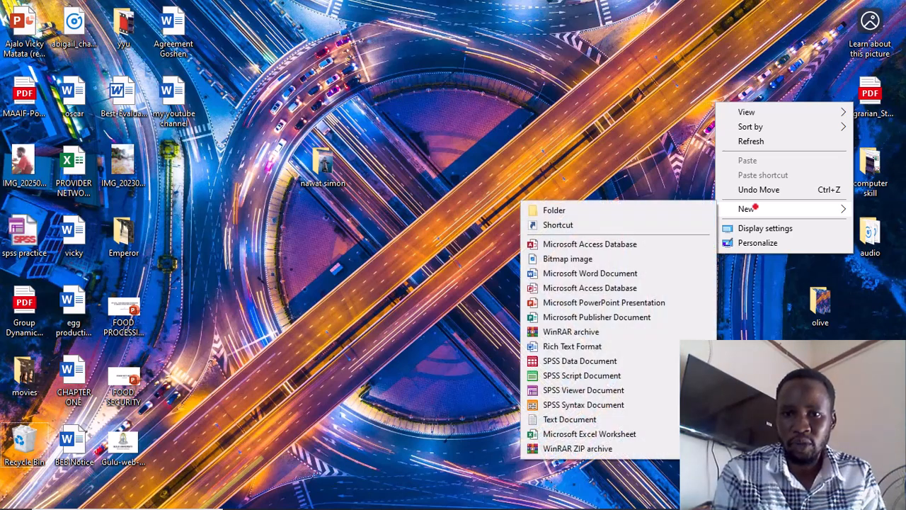
{"action": "left_click", "coordinate": [593, 209]}
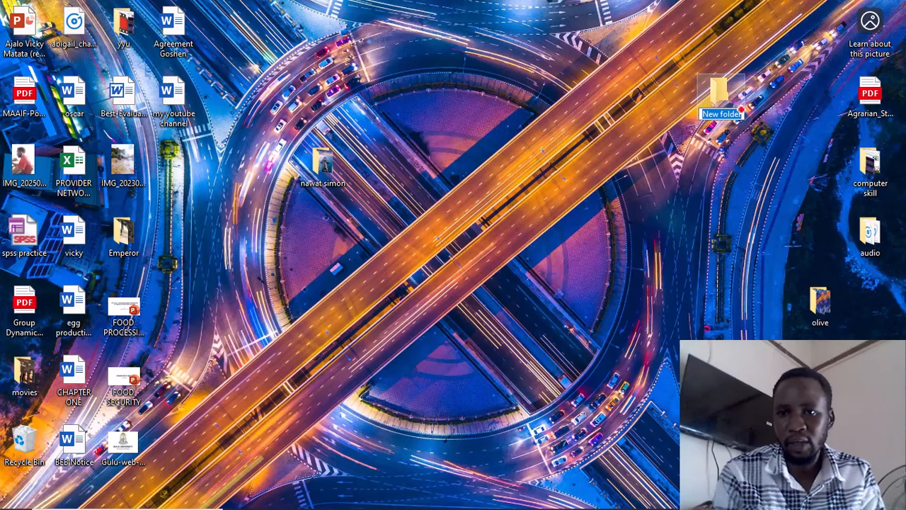
{"action": "key", "text": "BackSpace"}
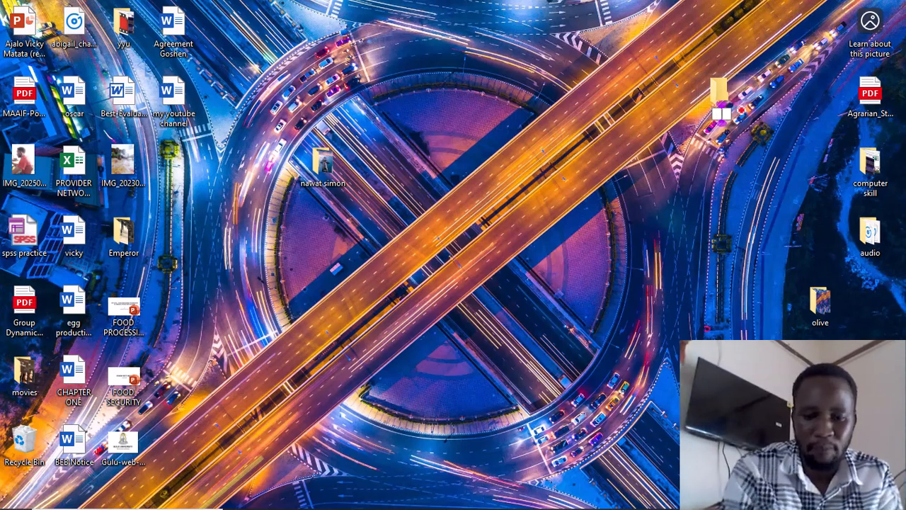
{"action": "type", "text": "you"}
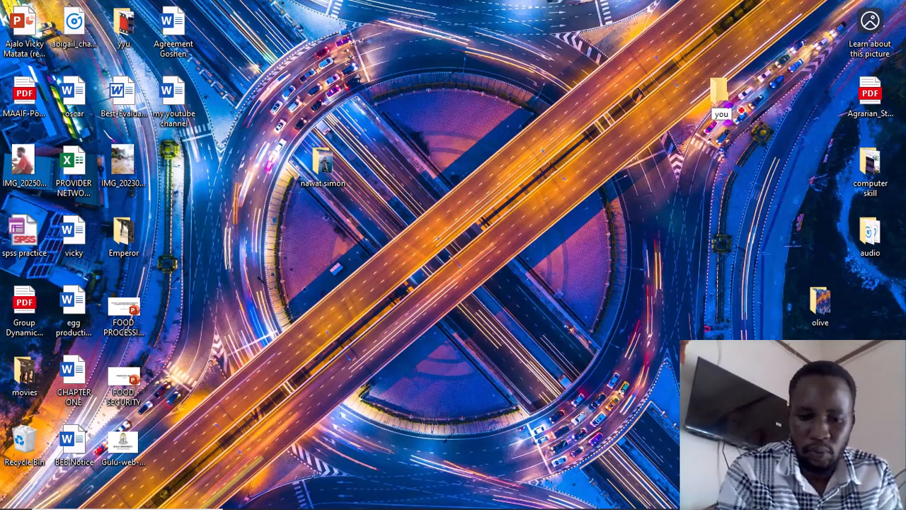
{"action": "type", "text": "tu"}
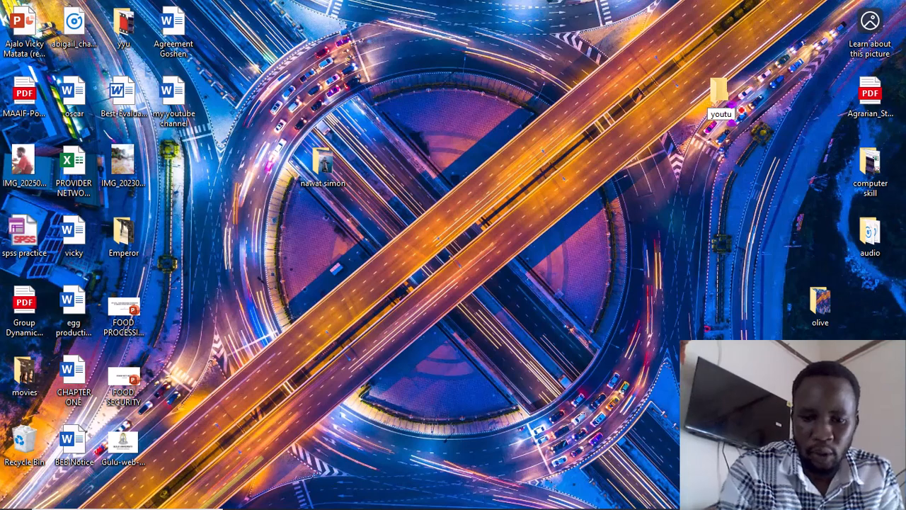
{"action": "type", "text": "be"}
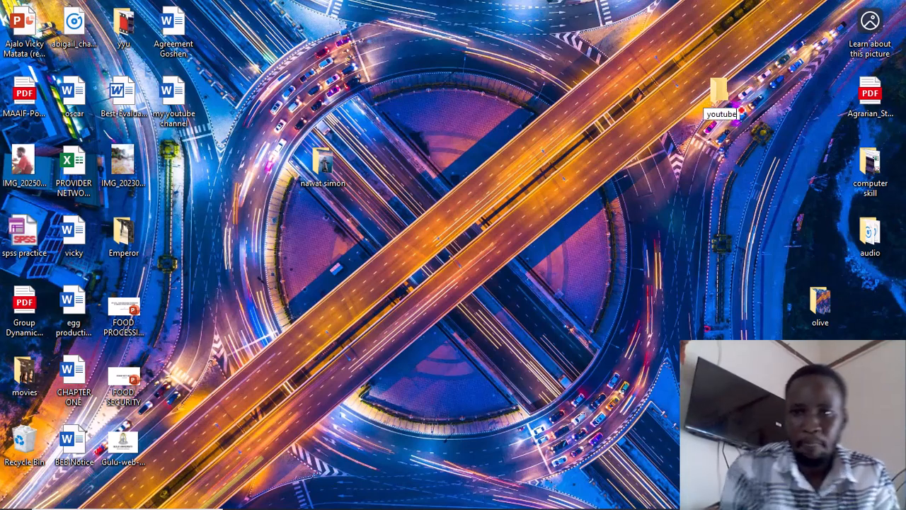
{"action": "key", "text": "Return"}
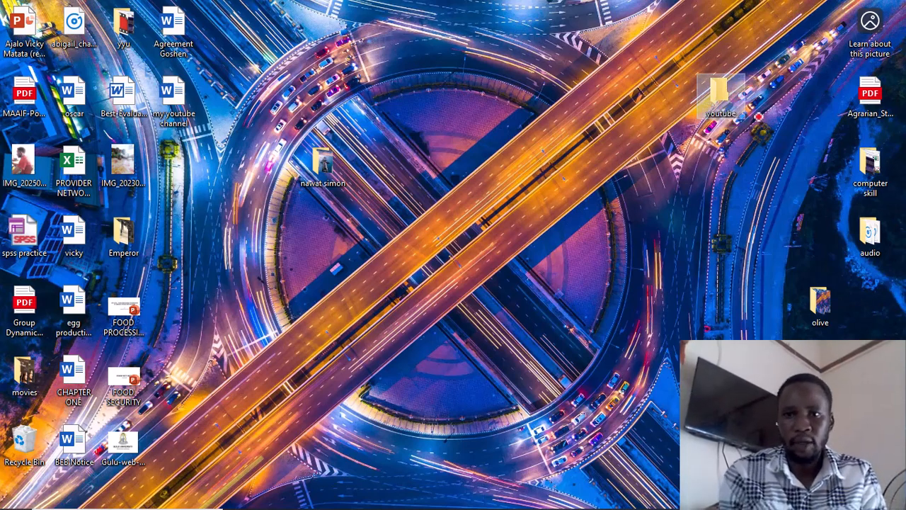
{"action": "left_click", "coordinate": [714, 151]}
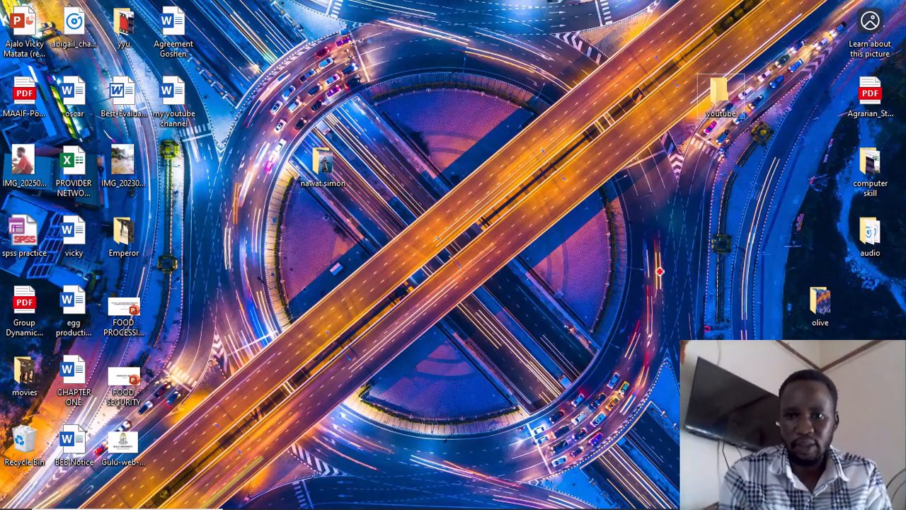
Switch to File Explorer and restore its maximized window to a smaller size, with the desktop icons around it in view.
{"action": "mouse_move", "coordinate": [320, 505]}
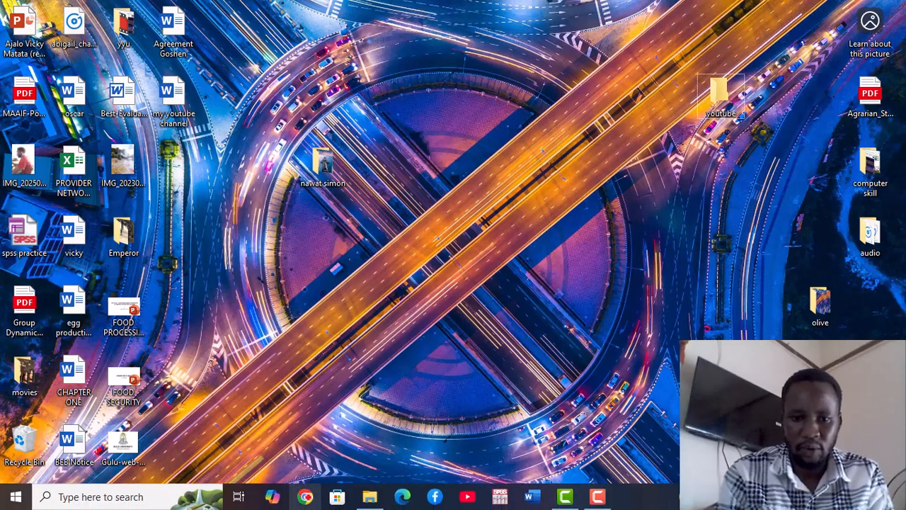
{"action": "left_click", "coordinate": [367, 499]}
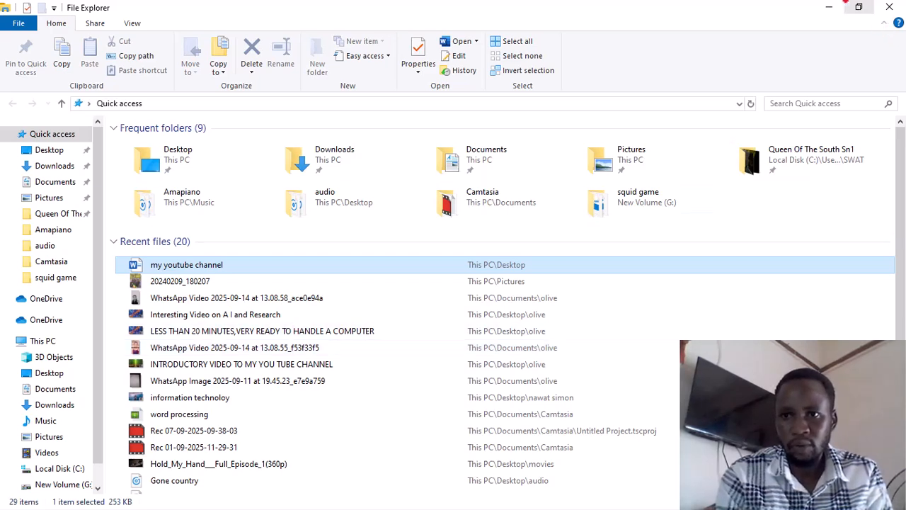
{"action": "left_click", "coordinate": [859, 7]}
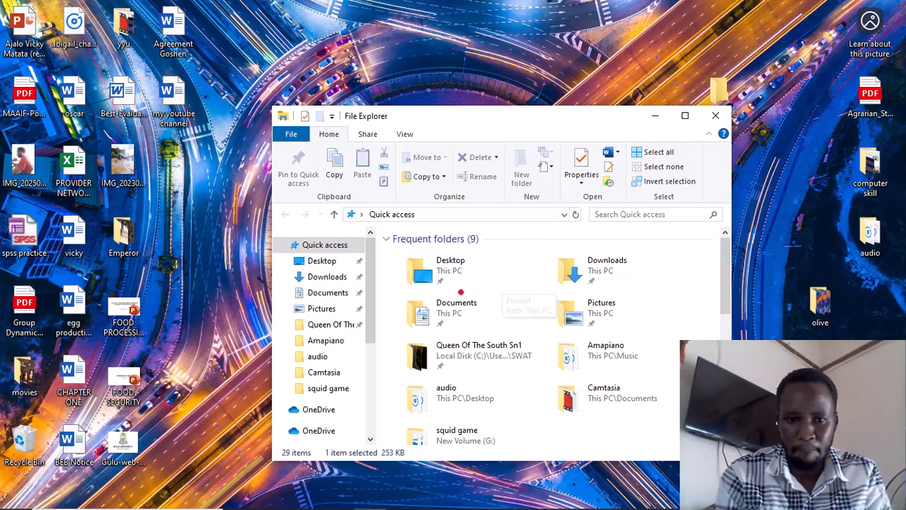
{"action": "left_click", "coordinate": [439, 277]}
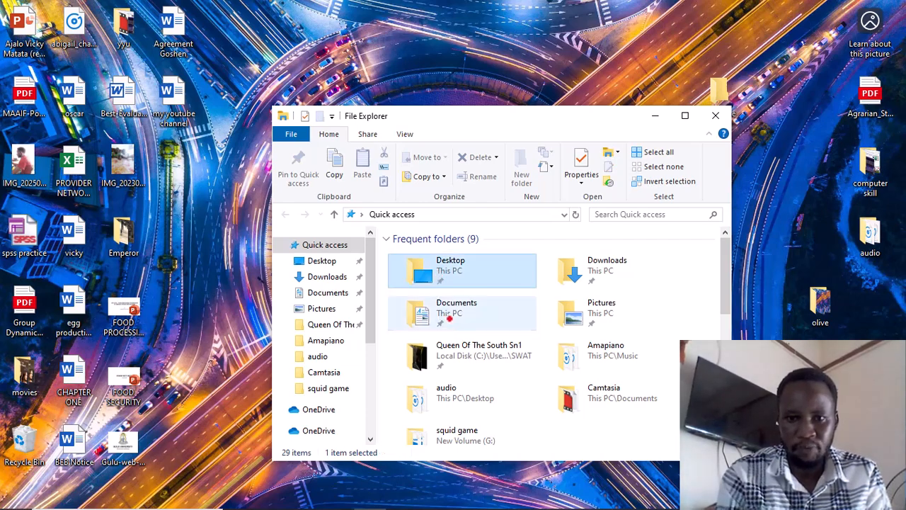
{"action": "left_click", "coordinate": [449, 319]}
{"action": "double_click", "coordinate": [449, 318]}
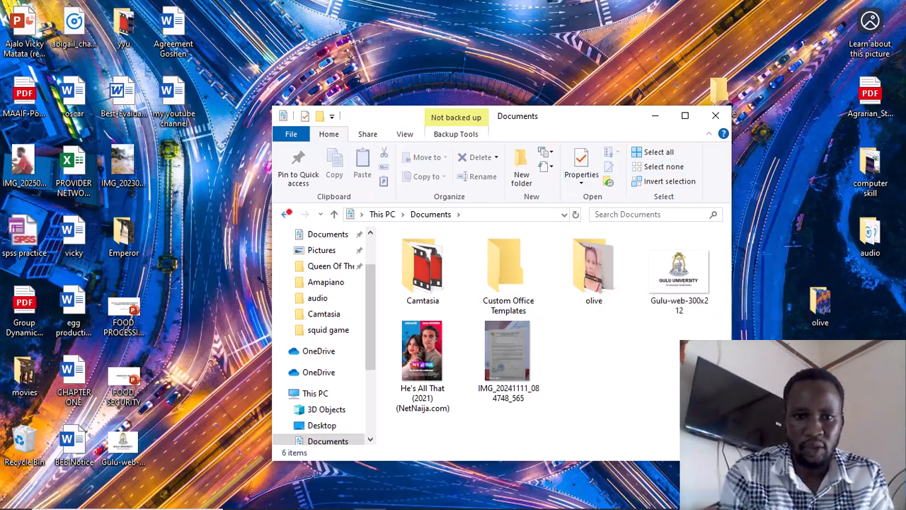
{"action": "left_click", "coordinate": [286, 214]}
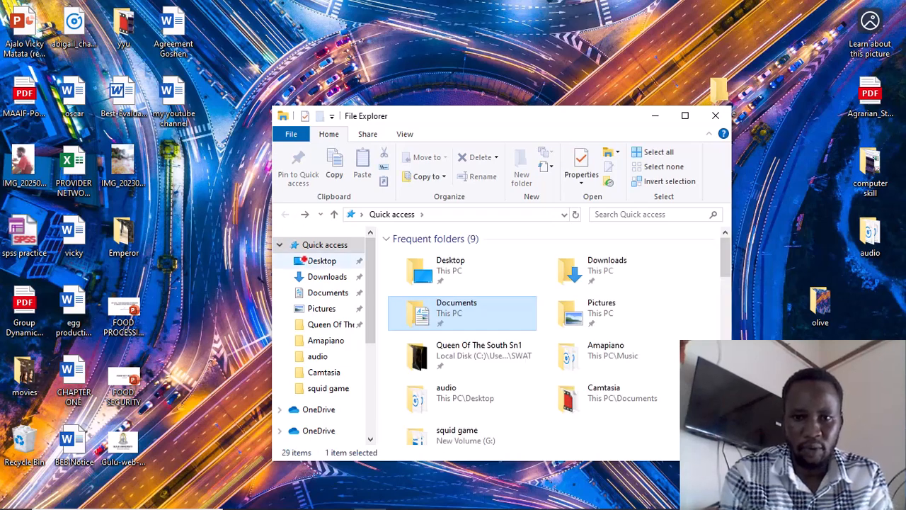
Move the "my youtube channel" document from the Desktop location into the youtube folder, and close File Explorer.
{"action": "double_click", "coordinate": [418, 268]}
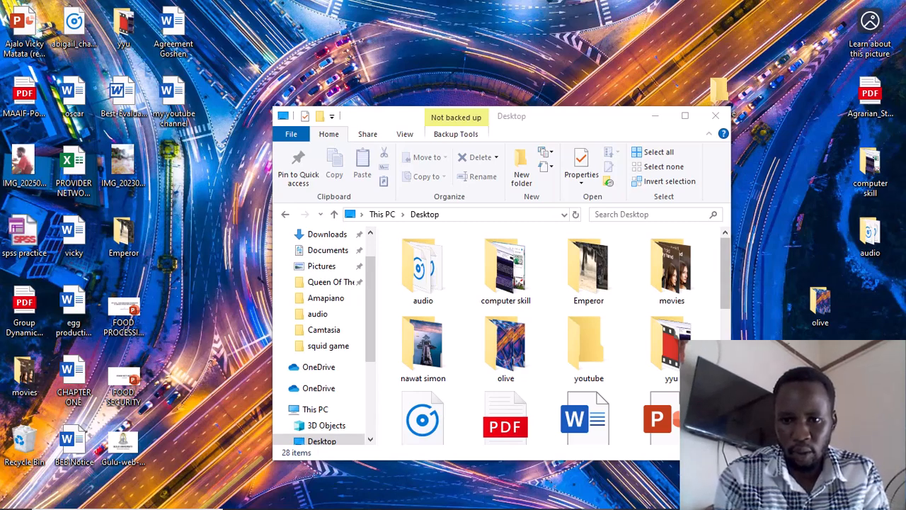
{"action": "left_click_drag", "start_coordinate": [726, 275], "coordinate": [725, 410]}
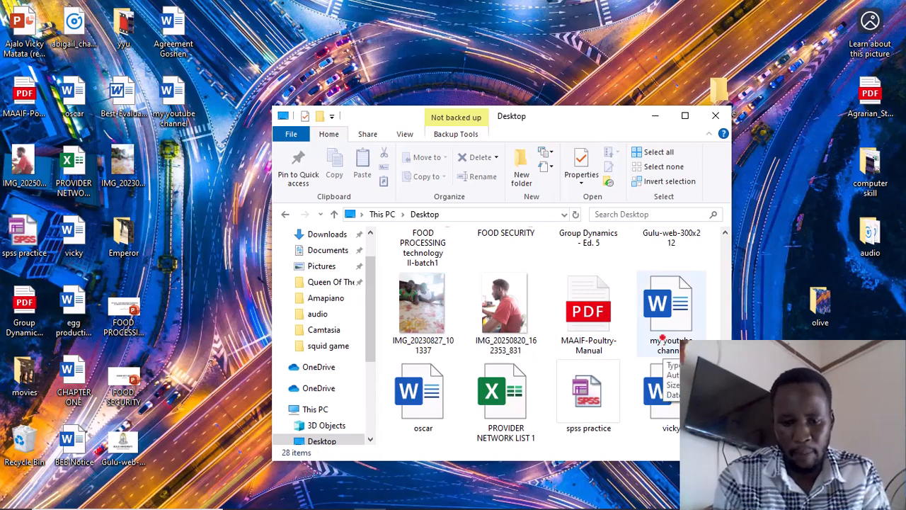
{"action": "left_click_drag", "start_coordinate": [663, 338], "coordinate": [729, 103]}
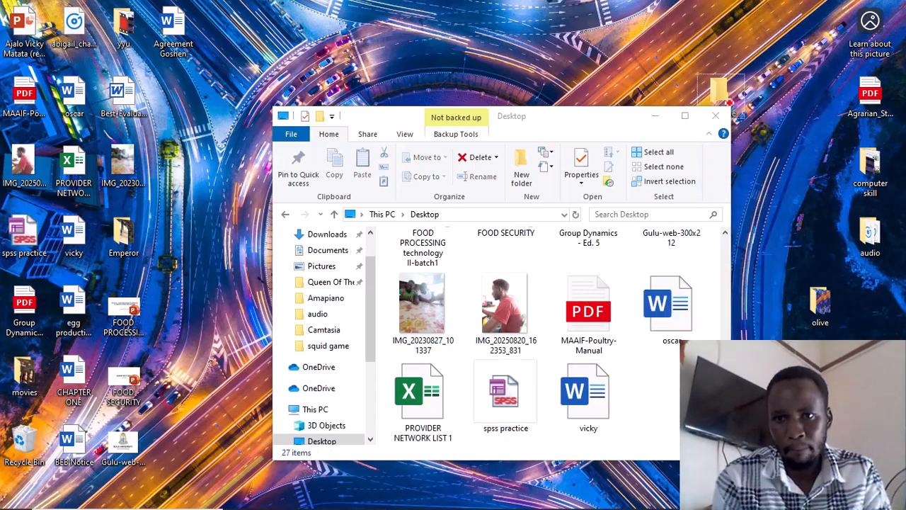
{"action": "left_click", "coordinate": [717, 115]}
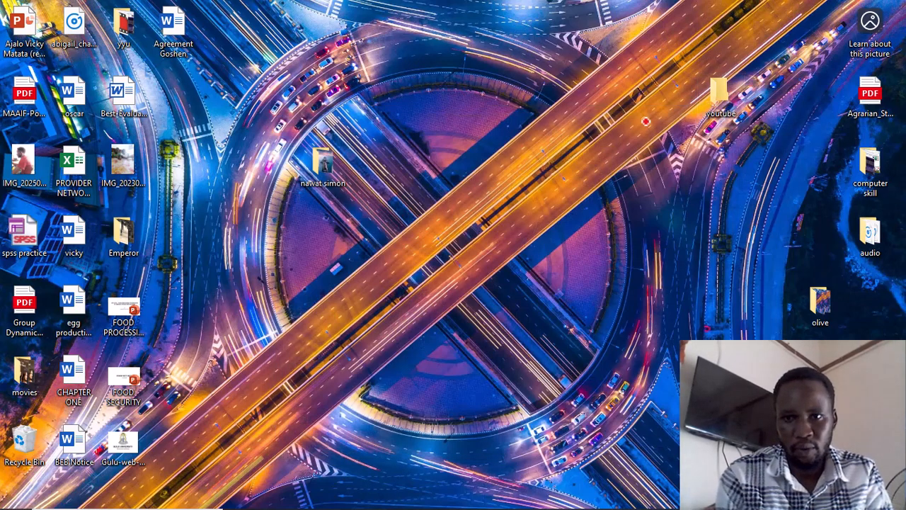
Open "my youtube channel" from the youtube folder to check it, and close both the document and the folder.
{"action": "double_click", "coordinate": [717, 90]}
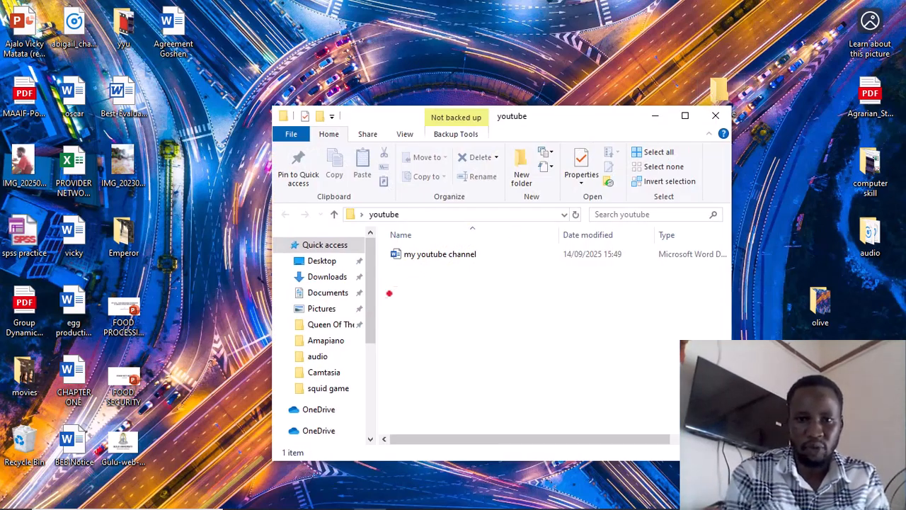
{"action": "double_click", "coordinate": [413, 254]}
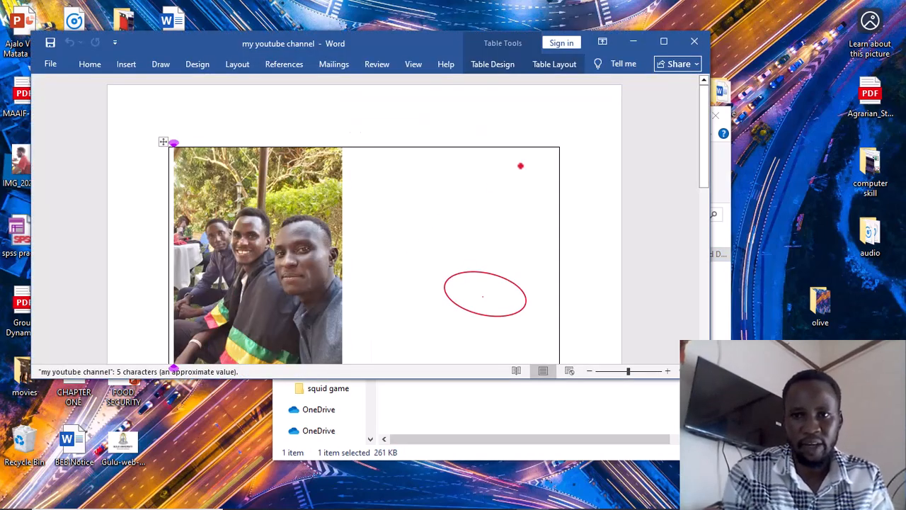
{"action": "left_click", "coordinate": [699, 42]}
{"action": "left_click", "coordinate": [727, 112]}
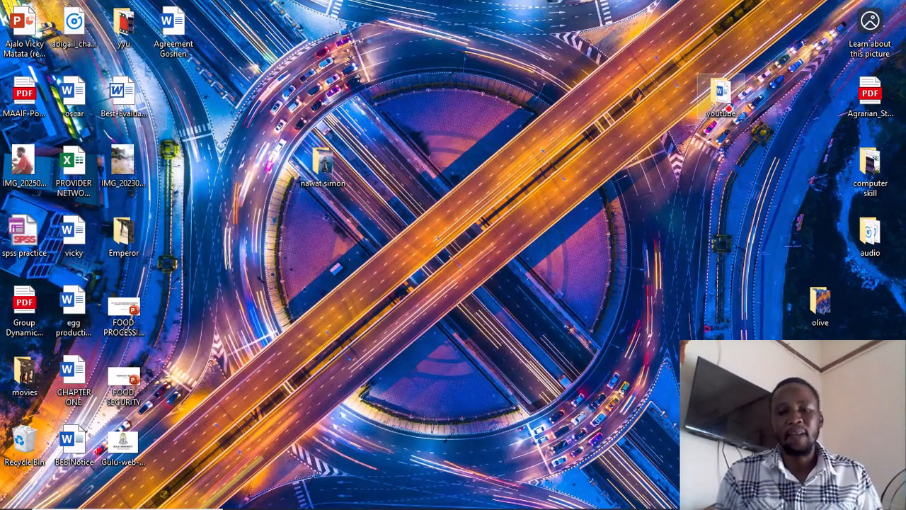